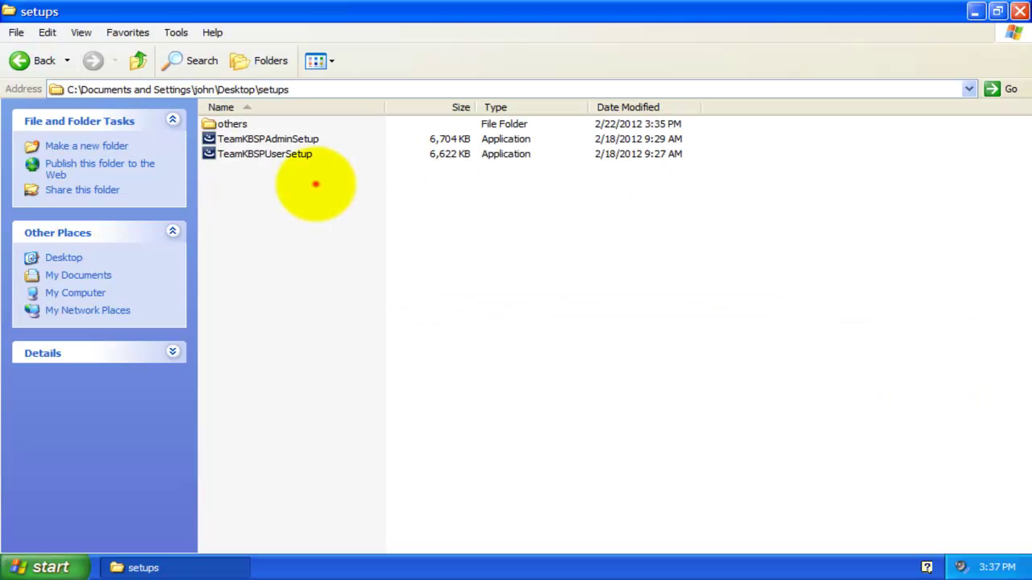
Step: Install the Team KB User Tool from TeamKBSPUserSetup with the default destination folder
left_click(274, 154)
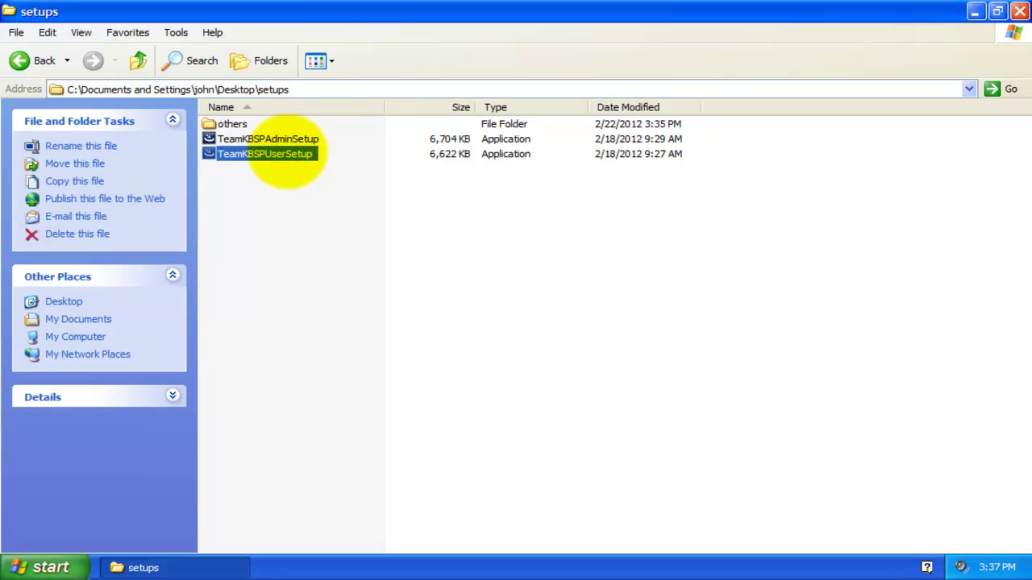
double_click(287, 154)
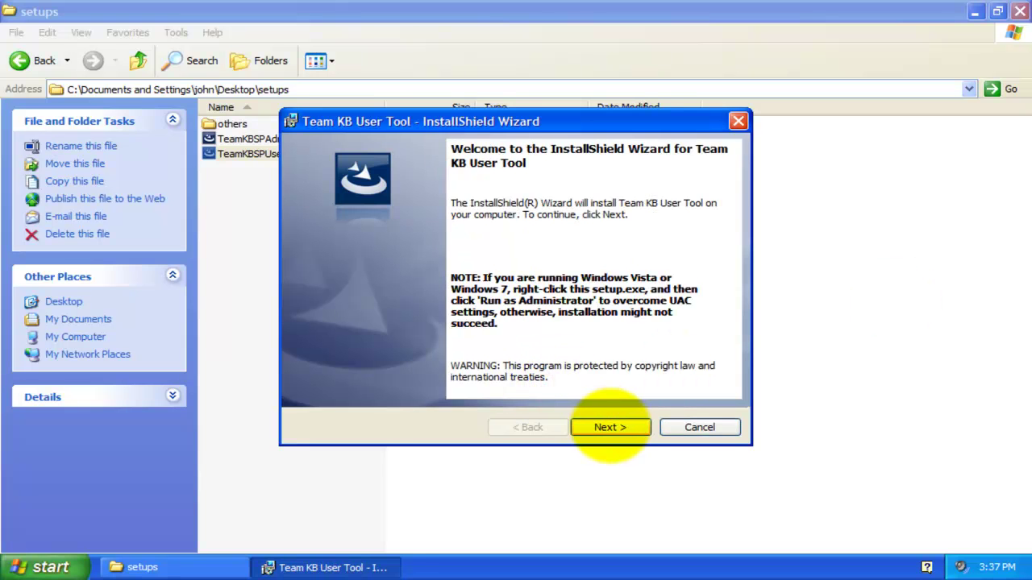
left_click(610, 428)
left_click(613, 427)
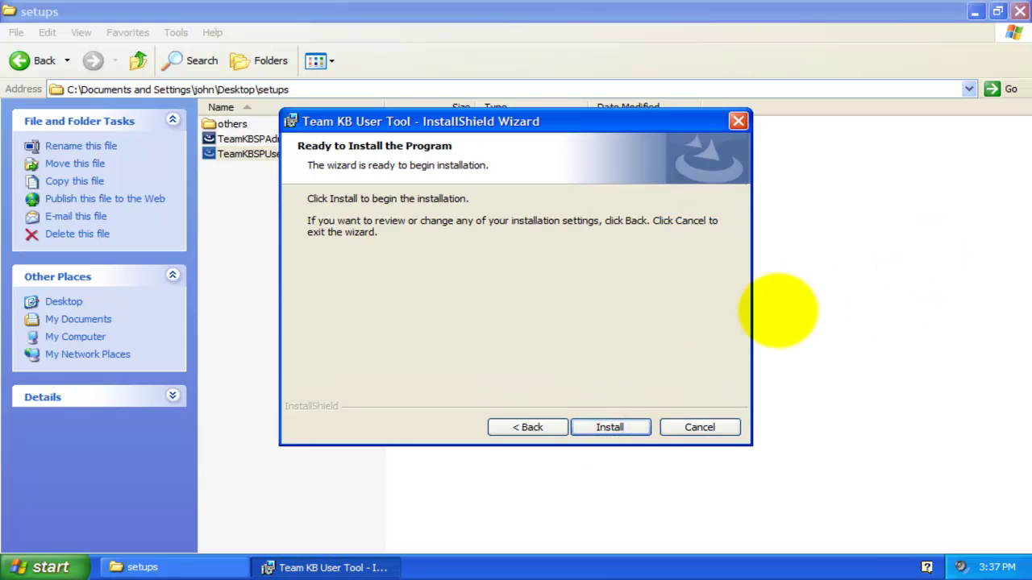
left_click(610, 427)
left_click(974, 11)
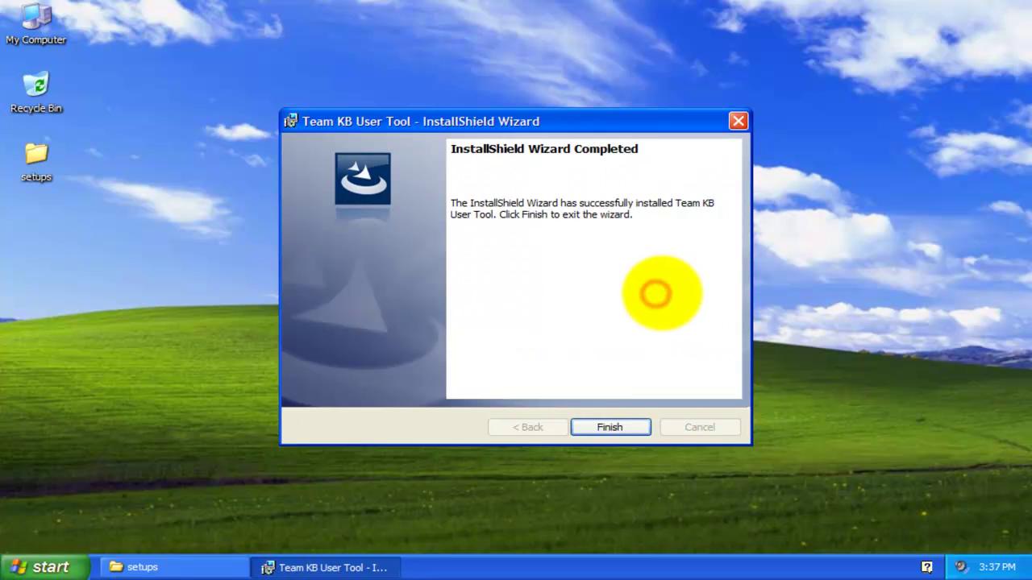
Step: Finish the installation wizard and launch Microsoft Outlook from the Start menu
left_click(604, 427)
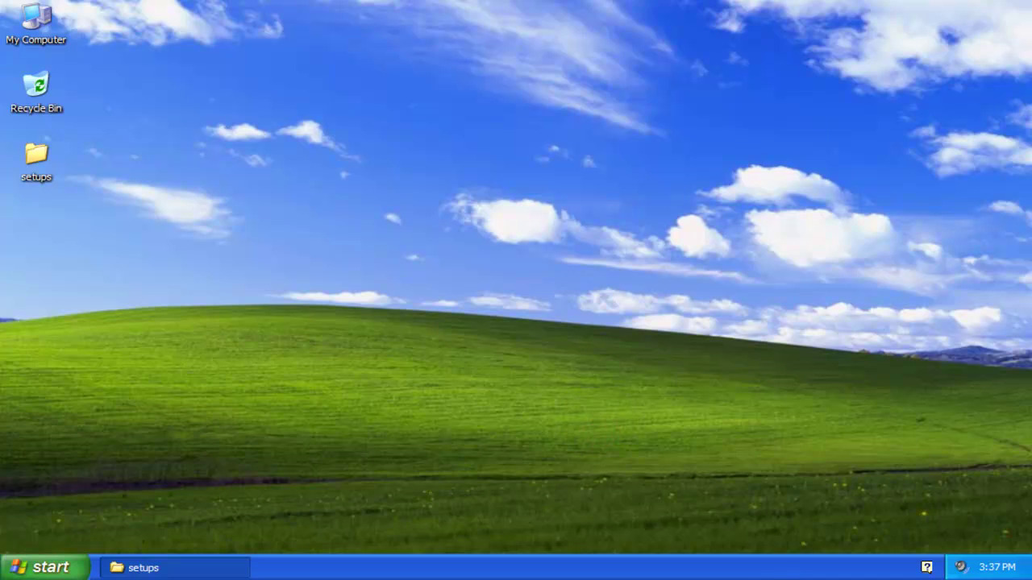
left_click(40, 568)
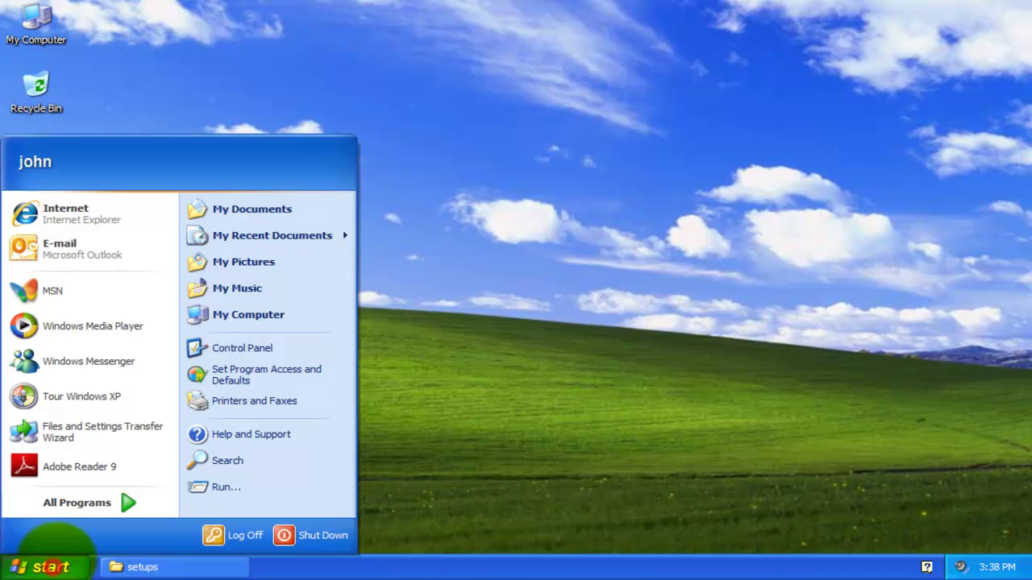
left_click(88, 249)
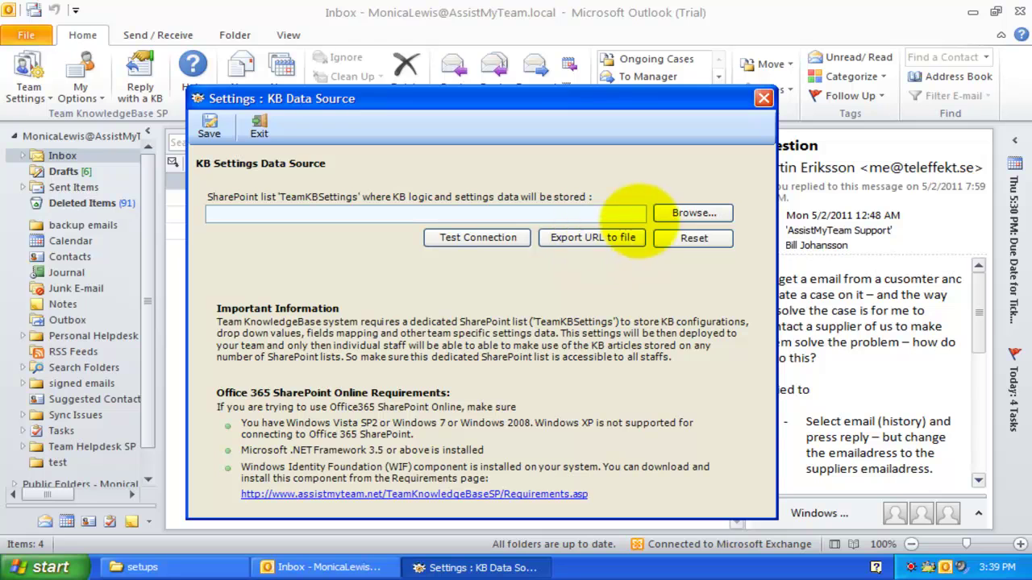
left_click(666, 212)
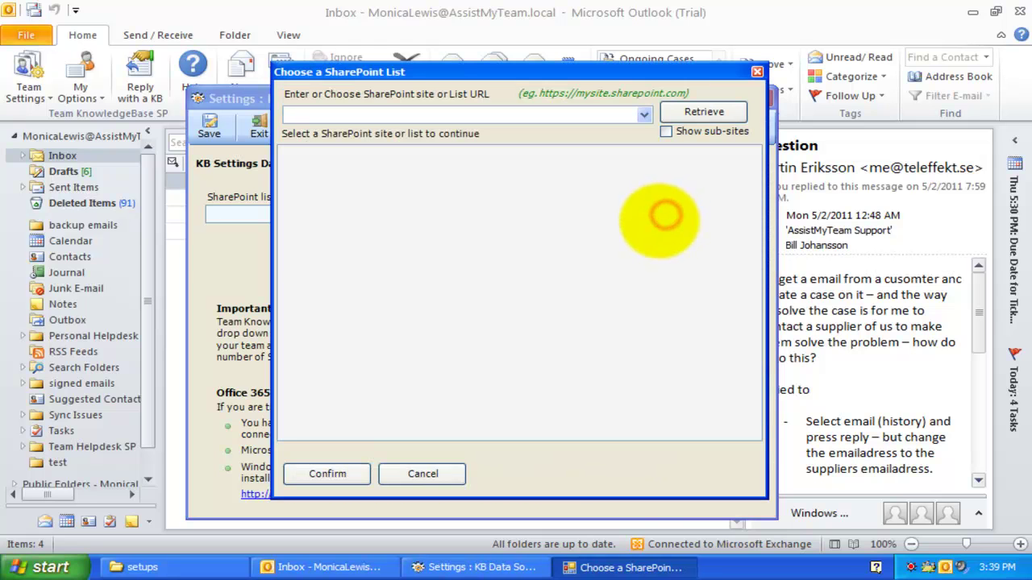
left_click(666, 130)
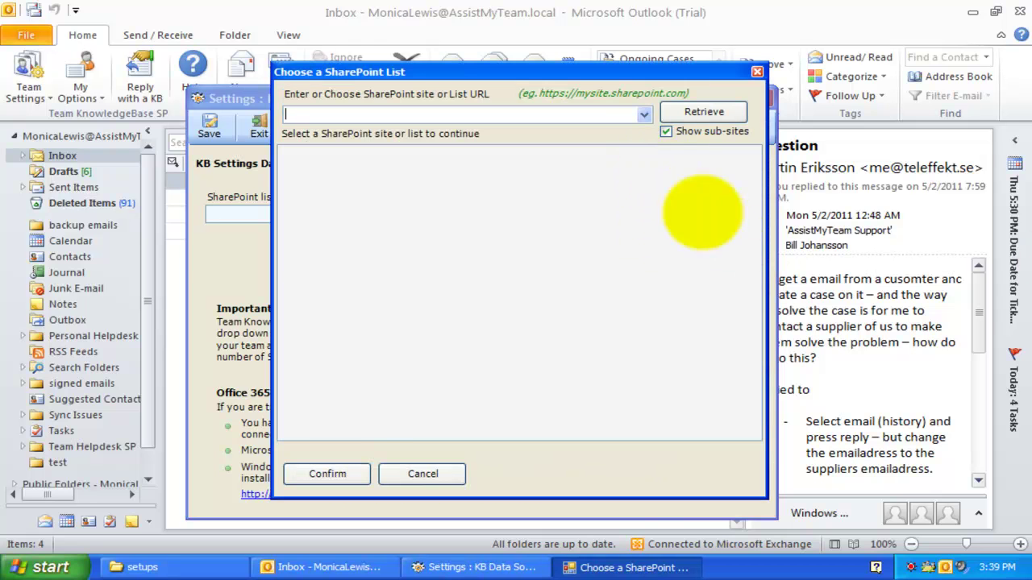
left_click(622, 116)
type("http://byteStation")
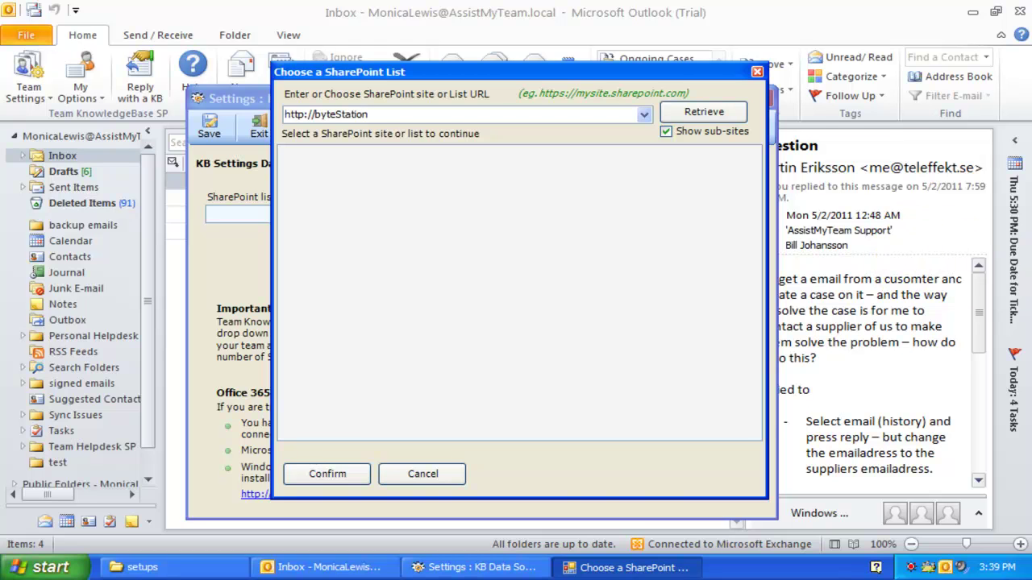
left_click(684, 112)
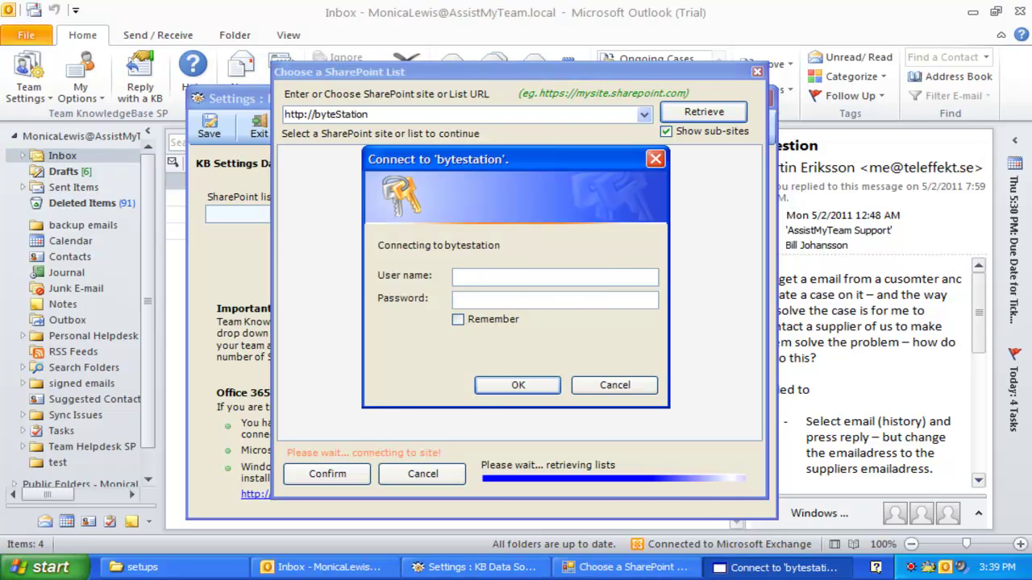
Step: Sign in to byteStation with the user's name and password, remembering the credentials
type("John Nash")
key("Tab")
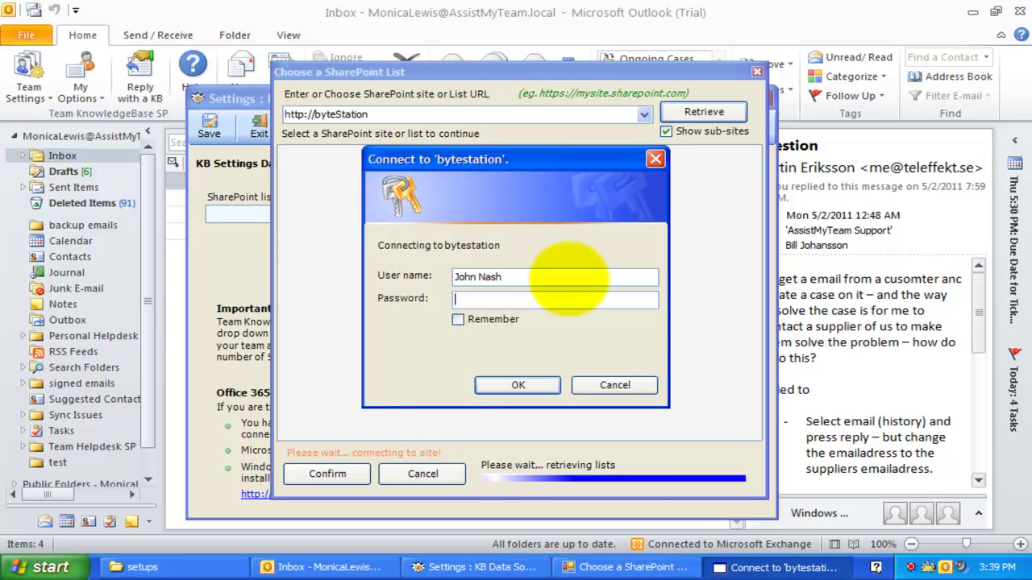
type("***********")
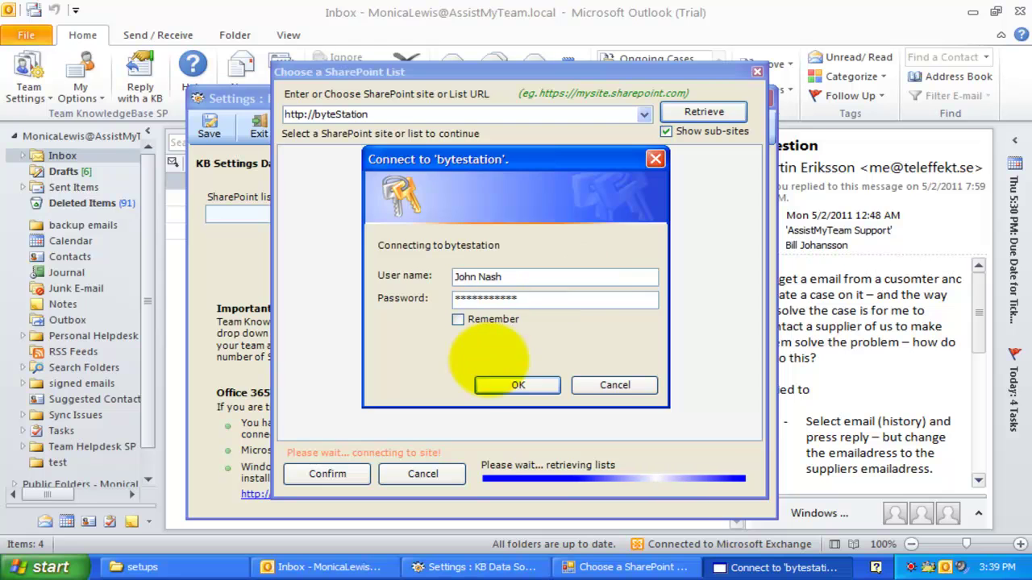
left_click(458, 319)
left_click(517, 384)
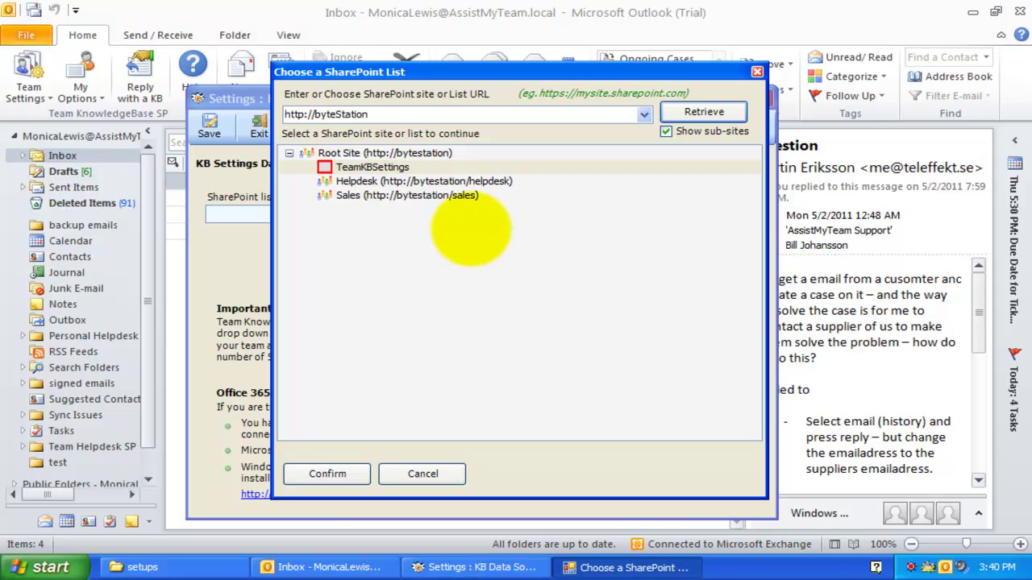
Step: Choose the Root Site's TeamKBSettings list and confirm it as the settings source
left_click(372, 167)
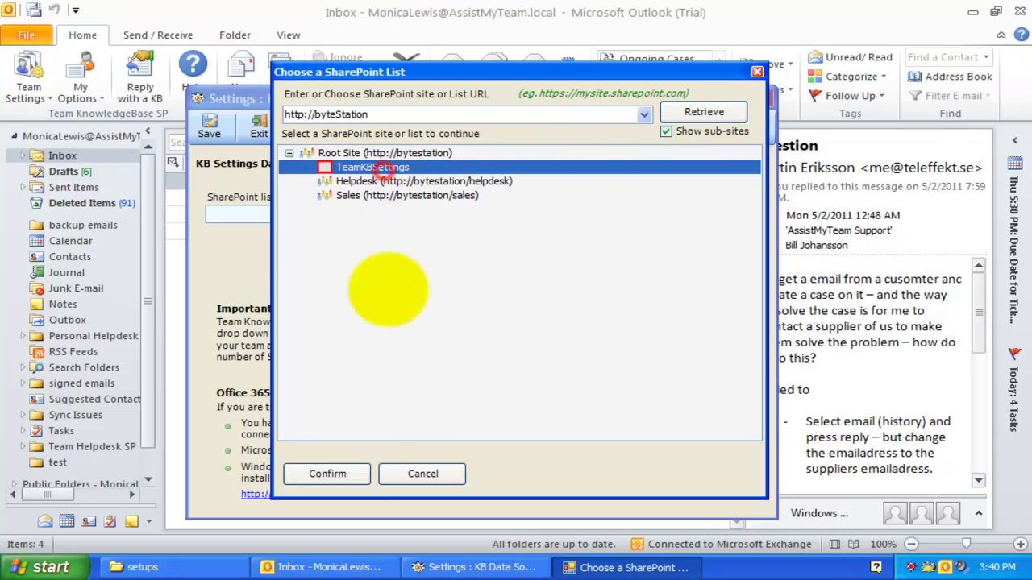
left_click(331, 474)
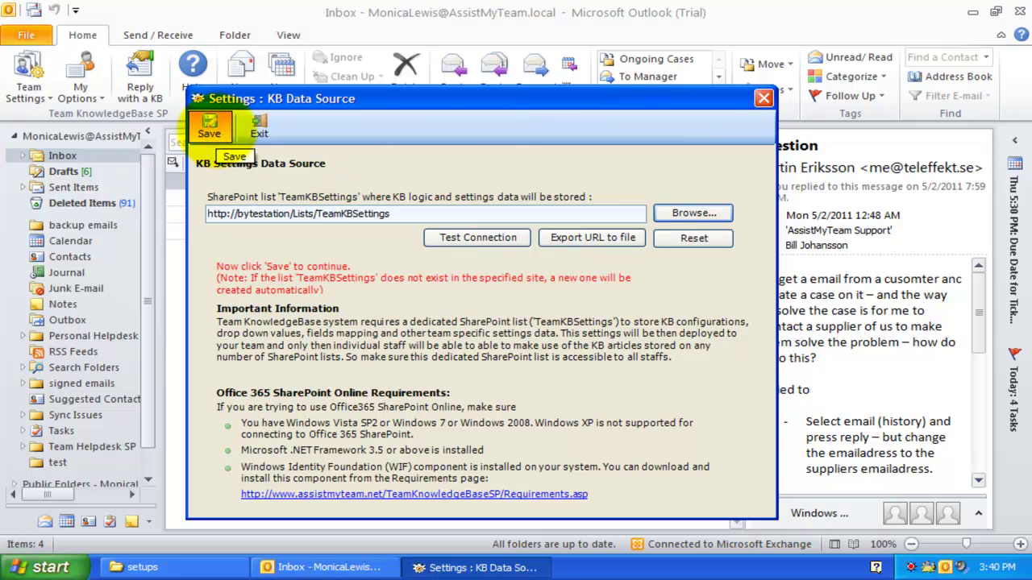
Step: Save the KB data source settings and check the Publish Email to KB target lists
left_click(210, 126)
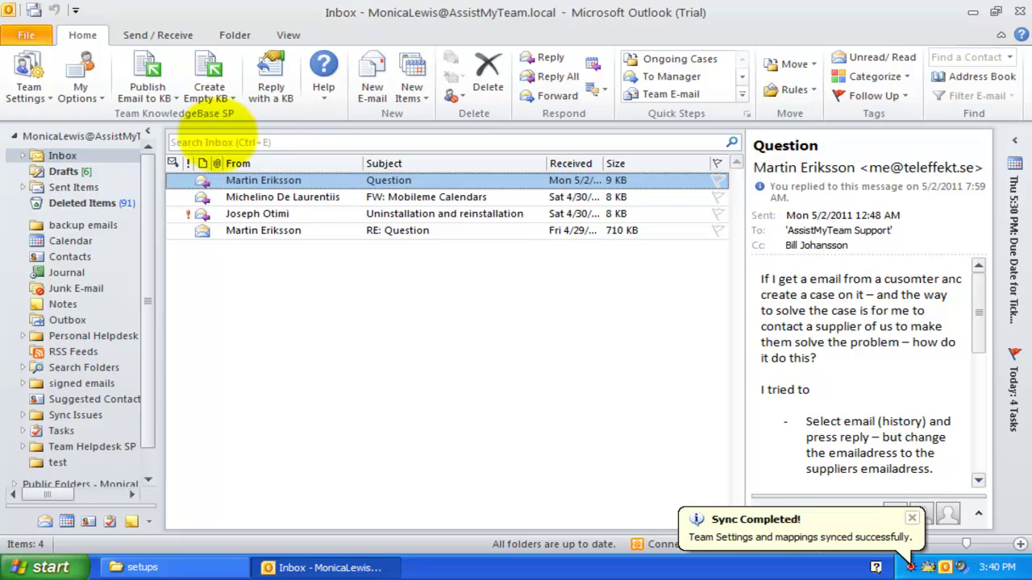
left_click(150, 89)
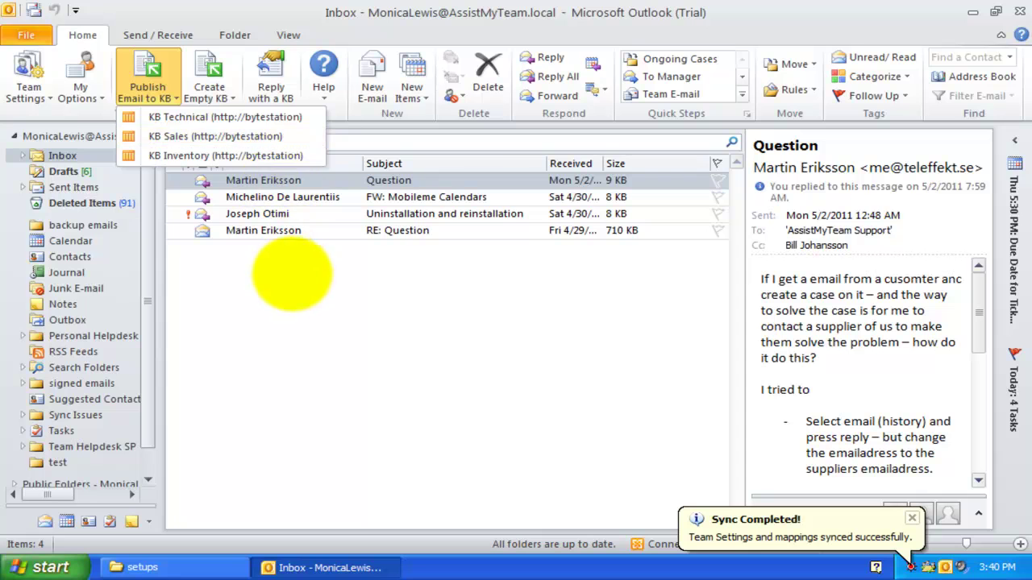
left_click(293, 279)
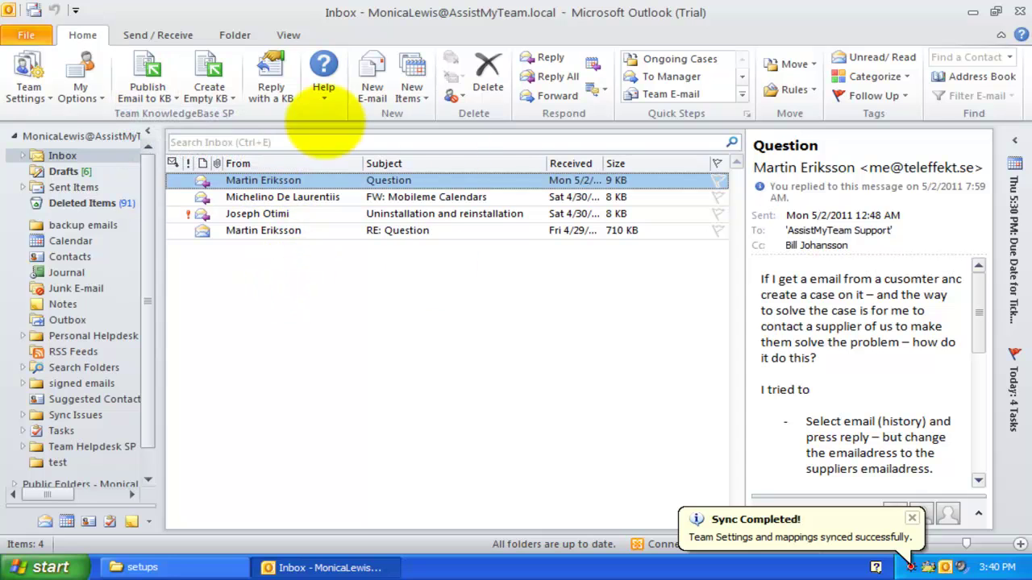
left_click(147, 89)
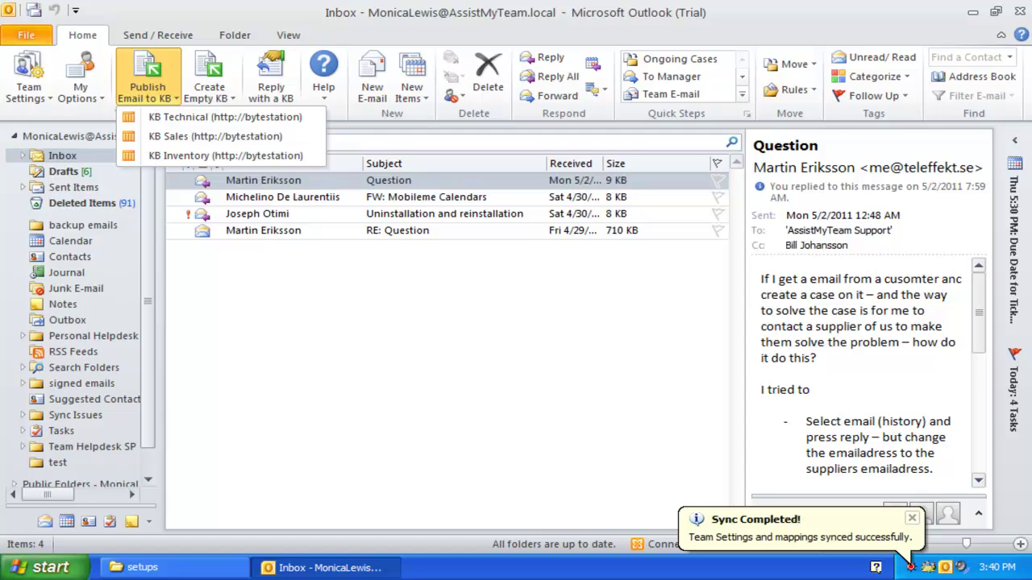
left_click(454, 288)
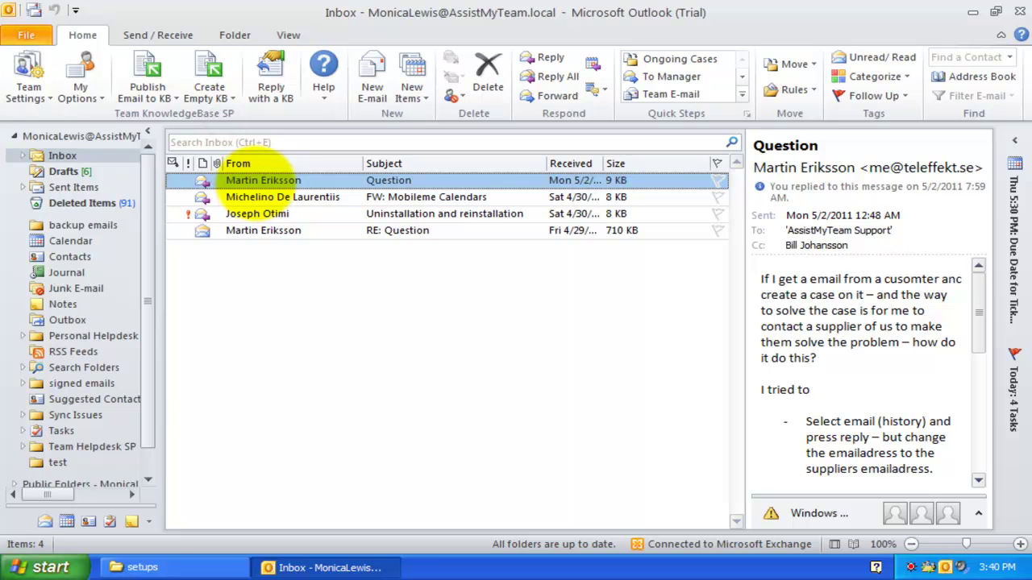
Step: Open the Question email in its own window and close it again
double_click(260, 180)
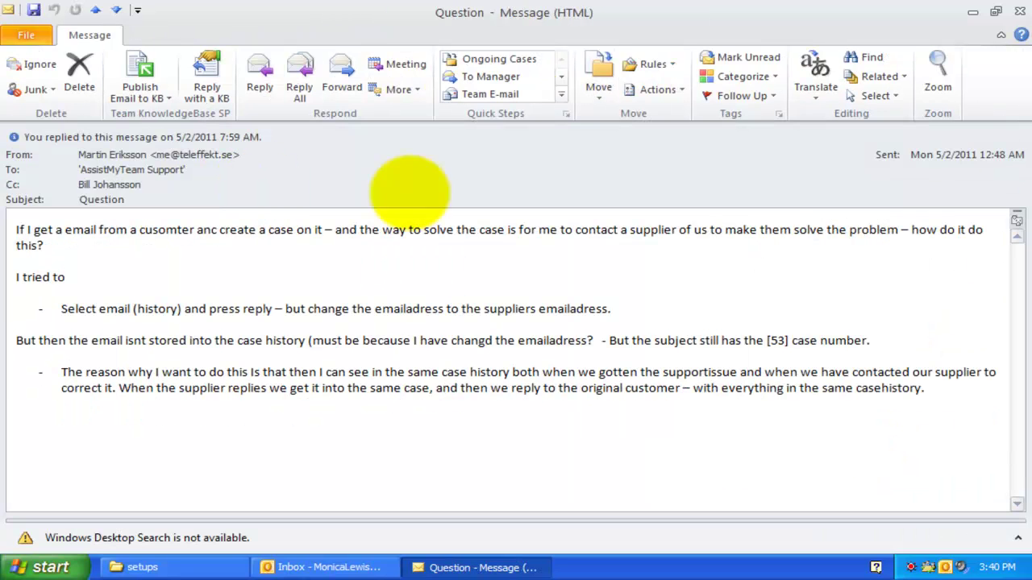
left_click(1020, 11)
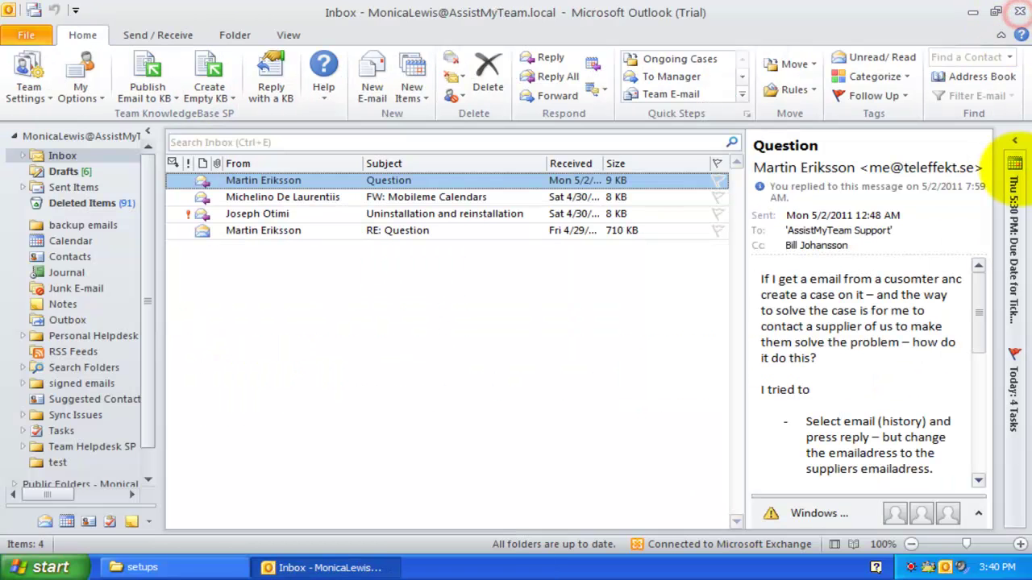
left_click(466, 294)
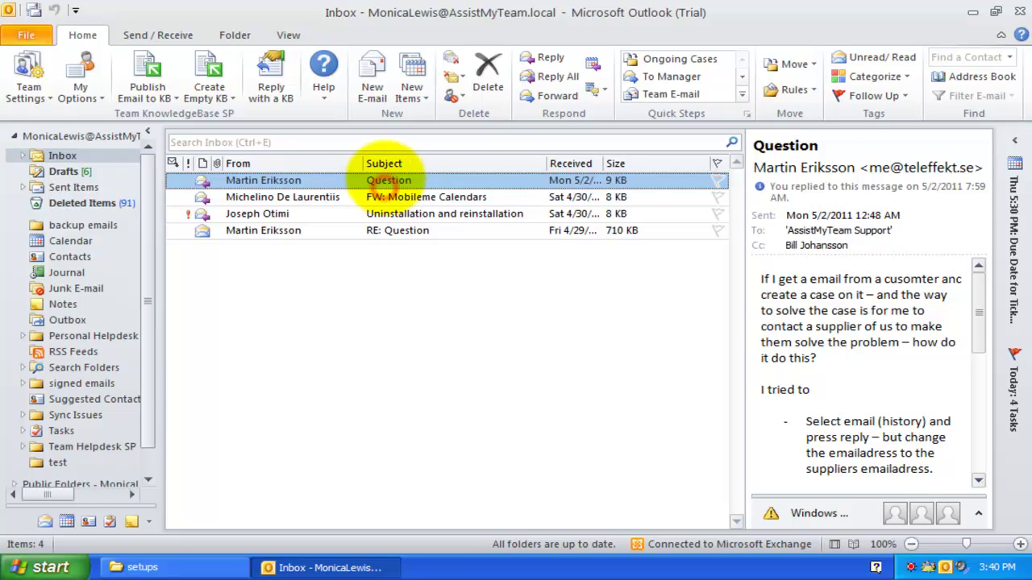
Step: Open the Question email and start a Reply with a KB from its Message ribbon
double_click(388, 180)
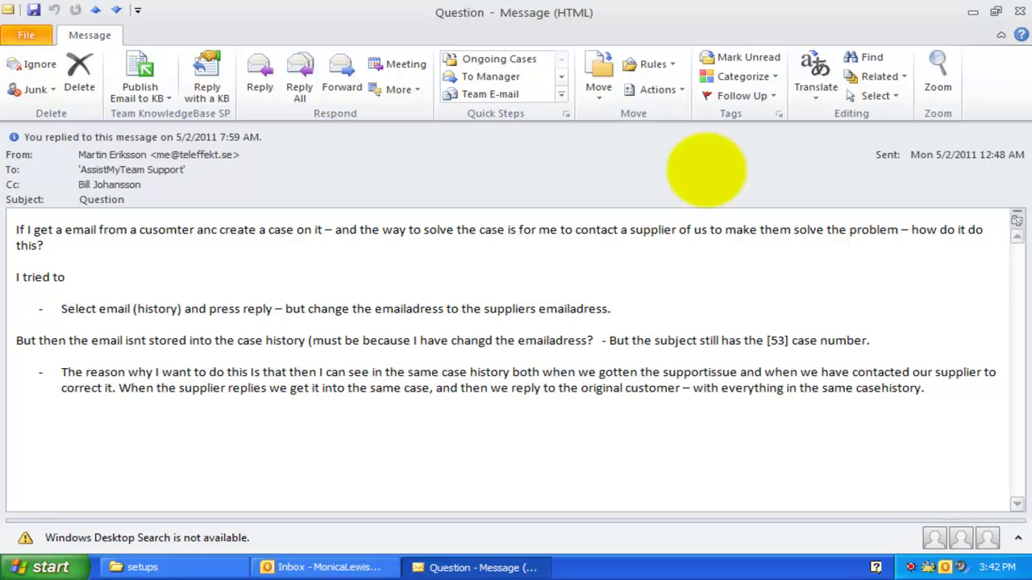
left_click(215, 79)
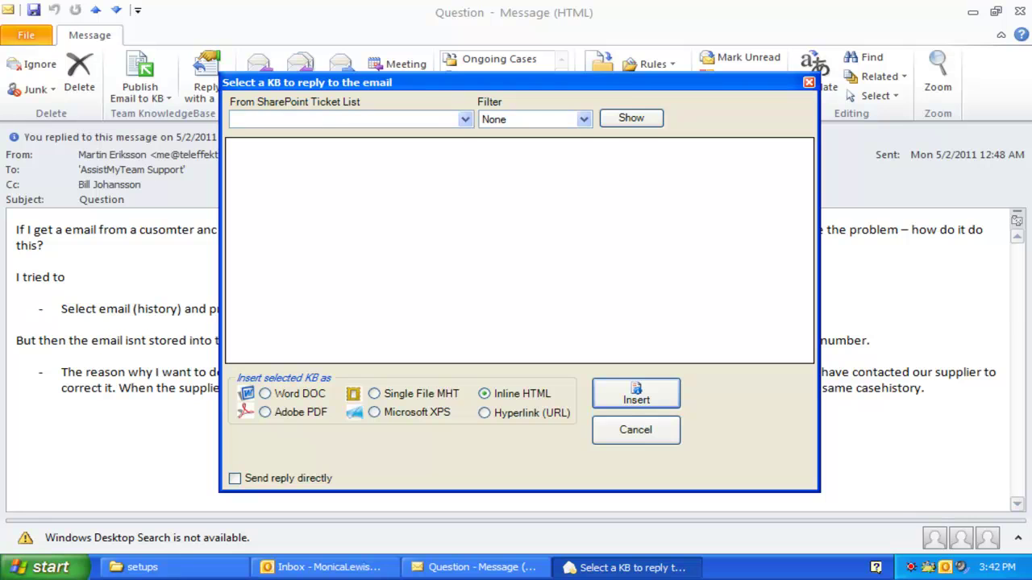
Step: Set the From SharePoint Ticket List source to All after trying KB Technical
left_click(566, 86)
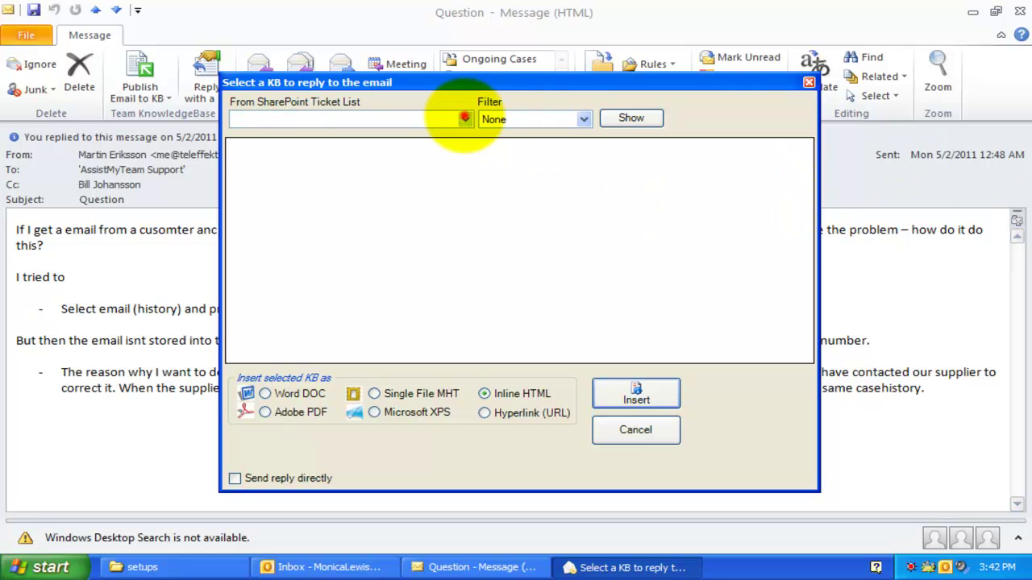
left_click(466, 119)
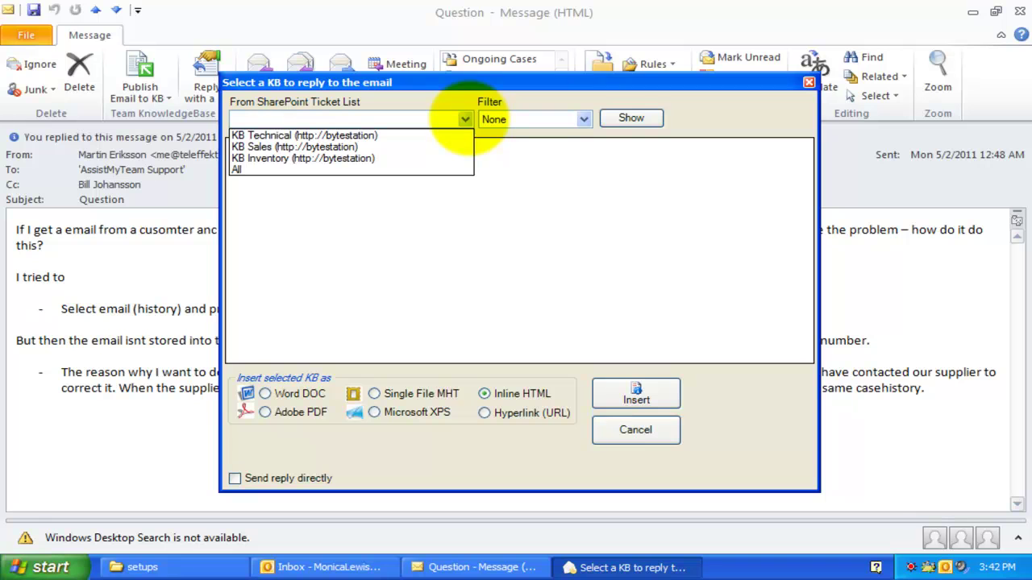
left_click(392, 135)
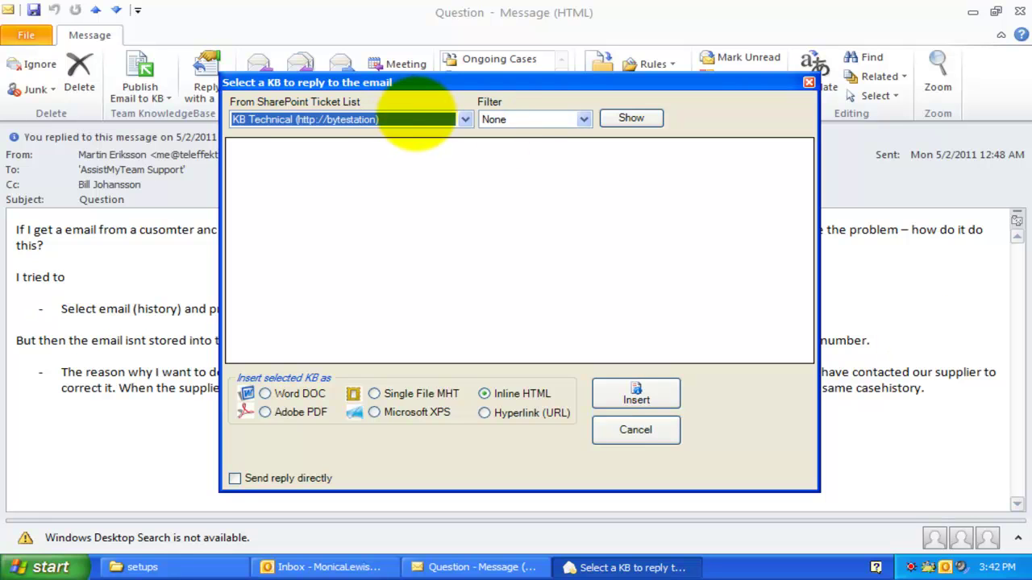
left_click(413, 118)
left_click(364, 169)
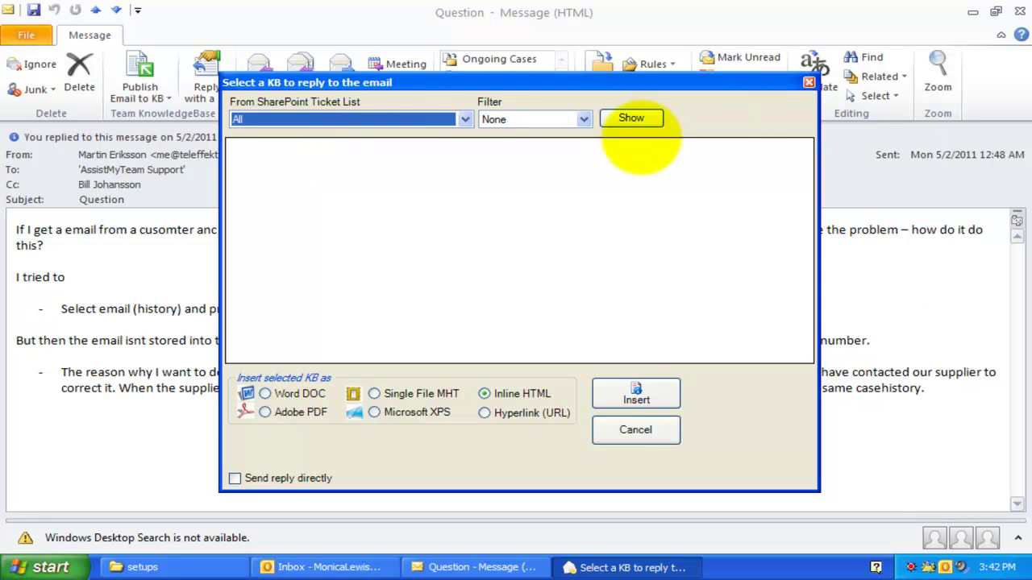
left_click(576, 118)
Step: Filter articles by Category/Type Notebooks, MacBook Air and list the matching articles
left_click(553, 135)
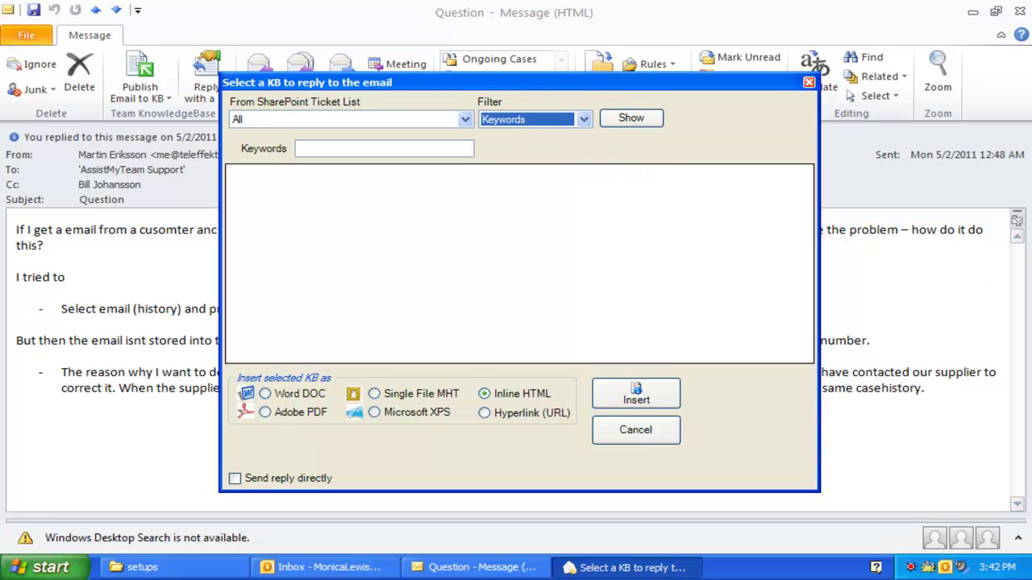
left_click(572, 119)
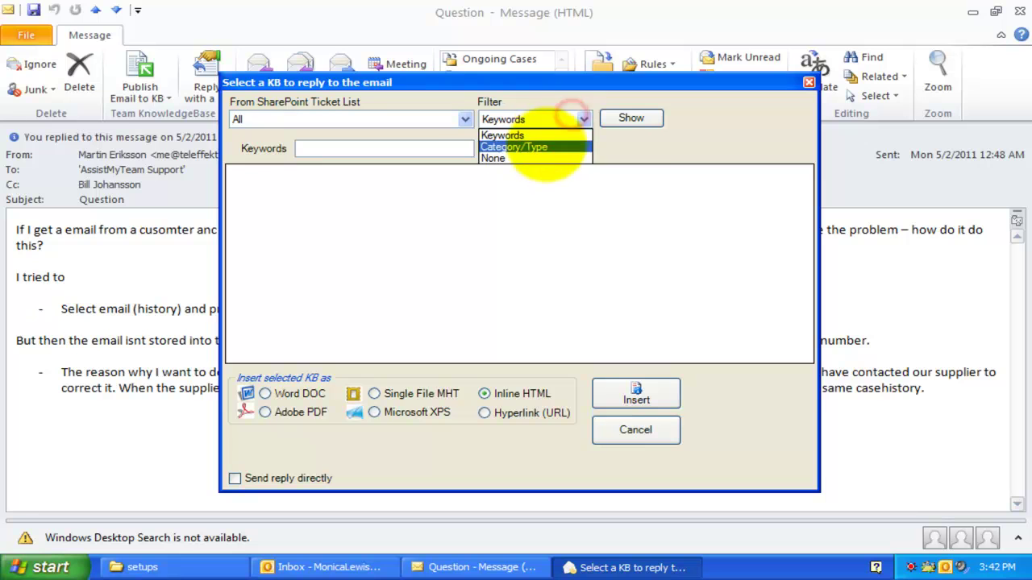
left_click(546, 144)
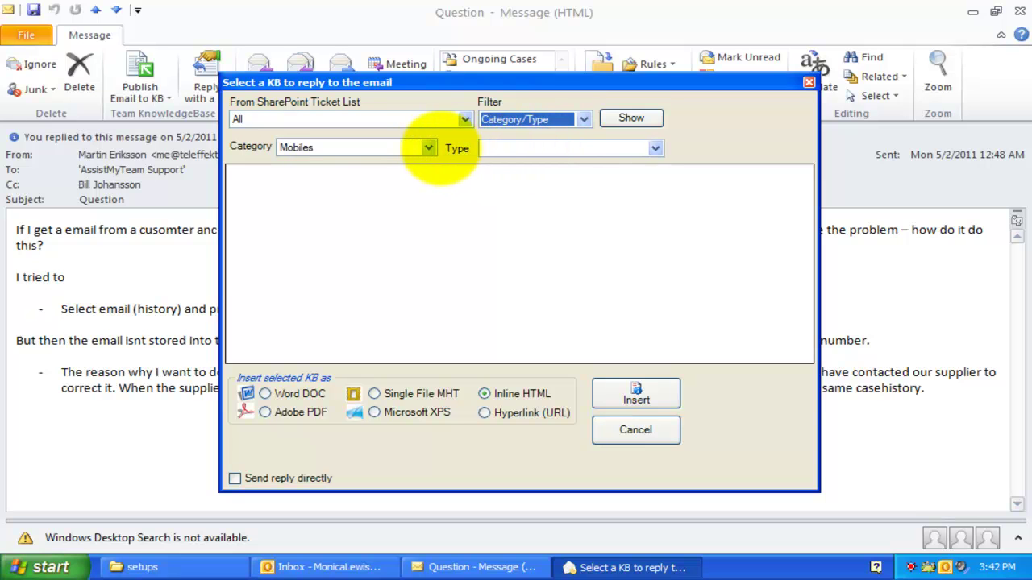
left_click(429, 146)
left_click(429, 148)
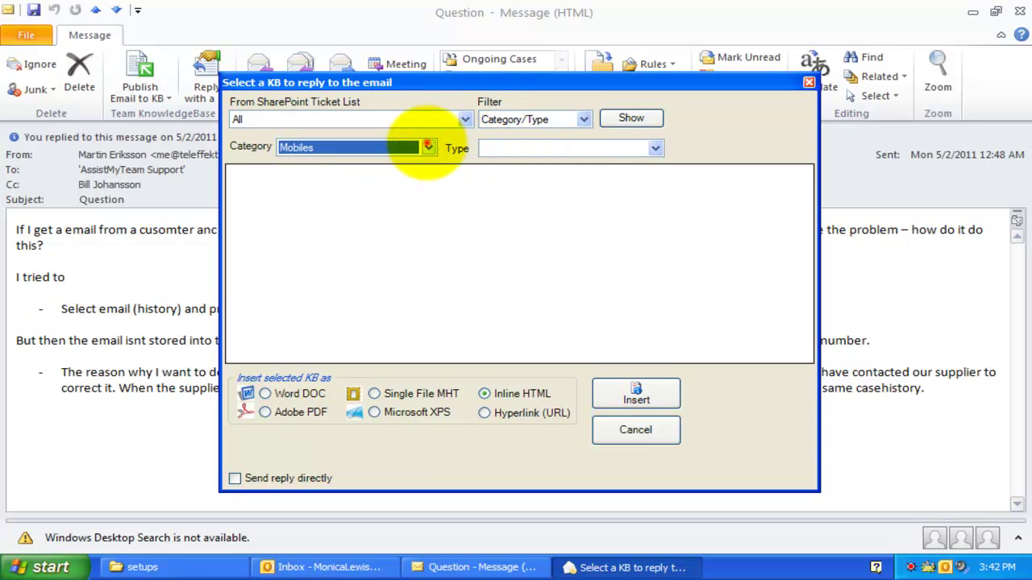
left_click(429, 147)
left_click(375, 168)
left_click(642, 149)
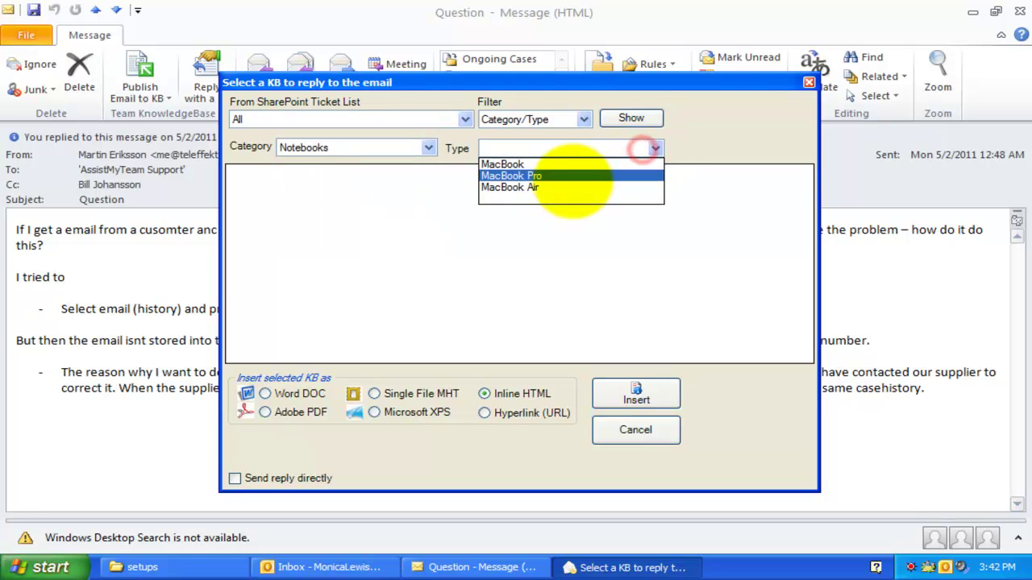
left_click(574, 188)
left_click(634, 118)
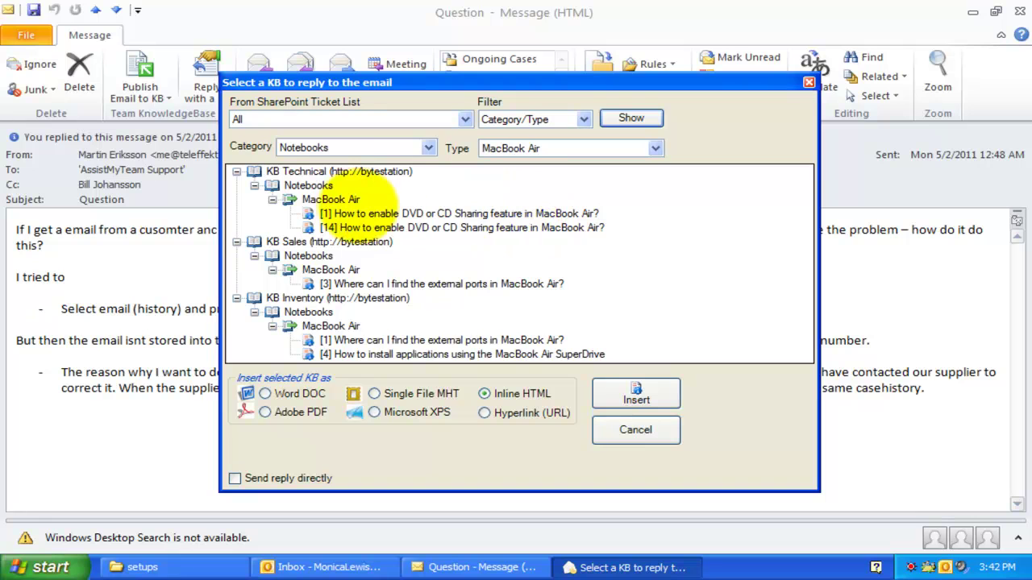
left_click(330, 199)
left_click(419, 341)
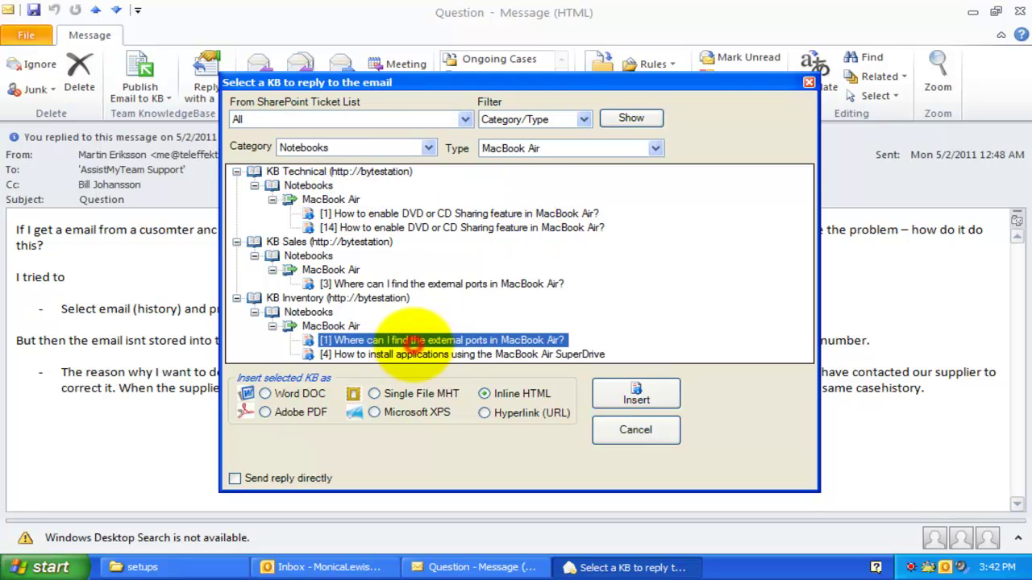
Step: Search by keyword DVD and select the MacBook Air SuperDrive troubleshooting article
left_click(574, 120)
left_click(532, 135)
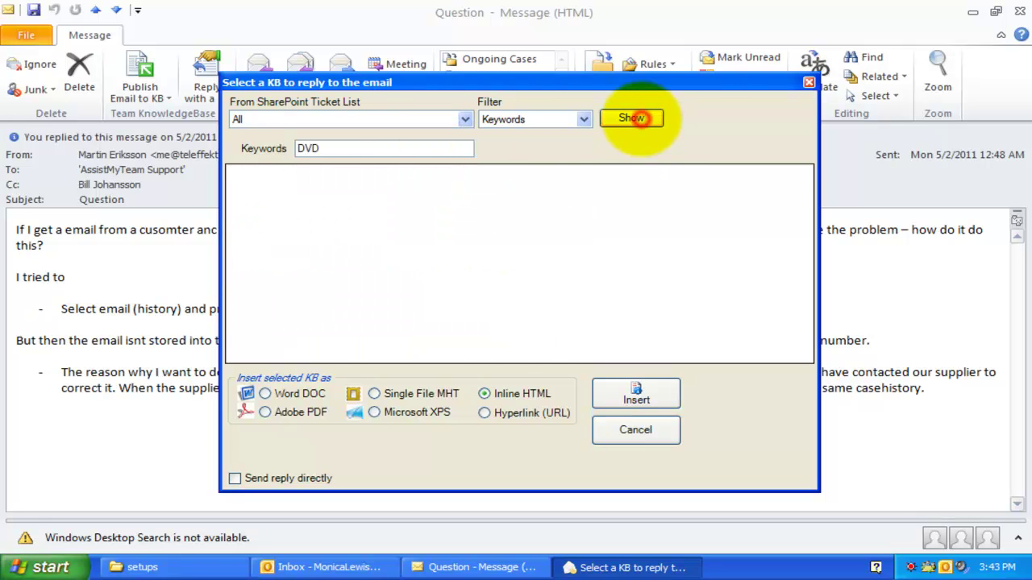
left_click(631, 119)
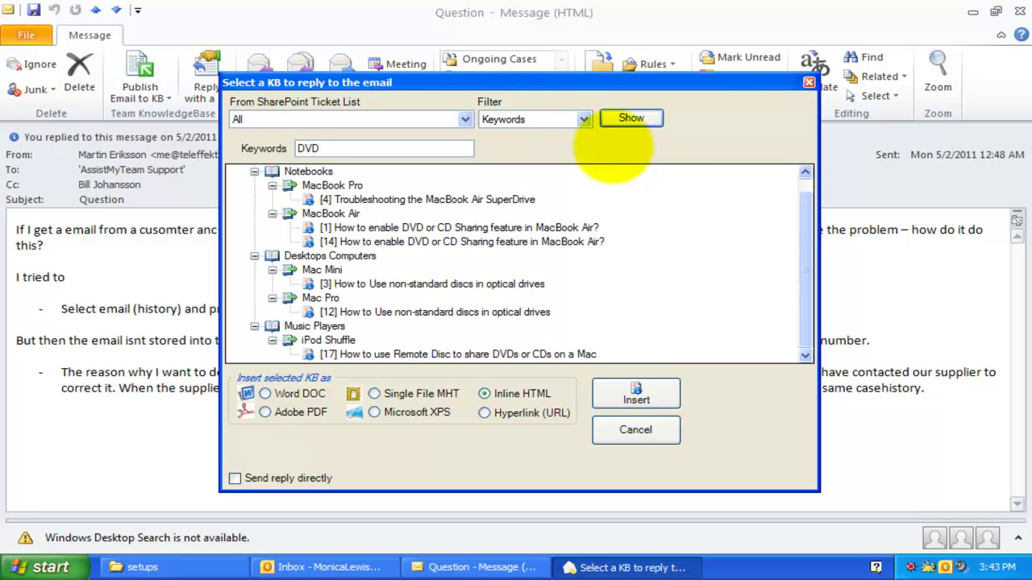
left_click(415, 228)
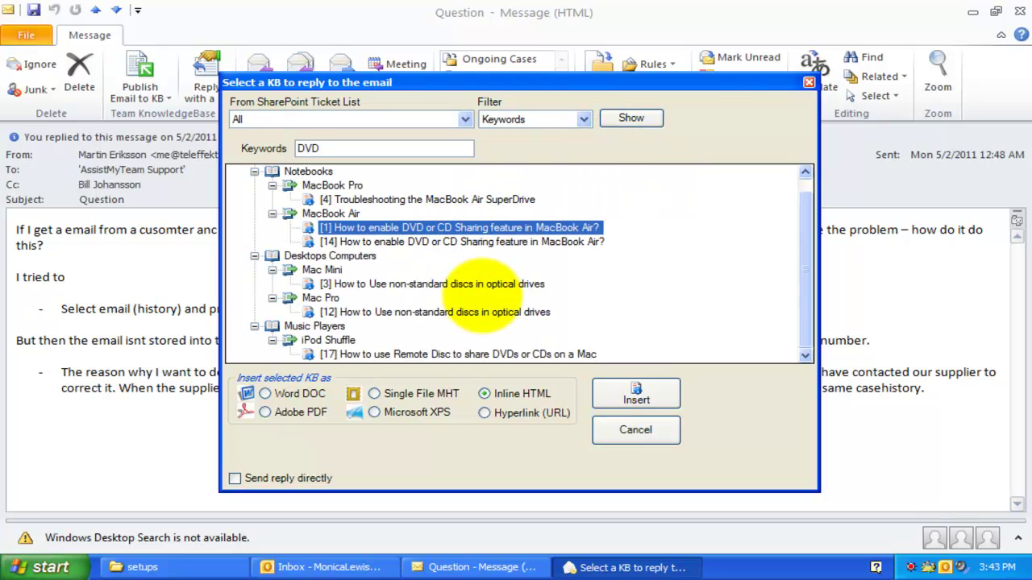
left_click(481, 313)
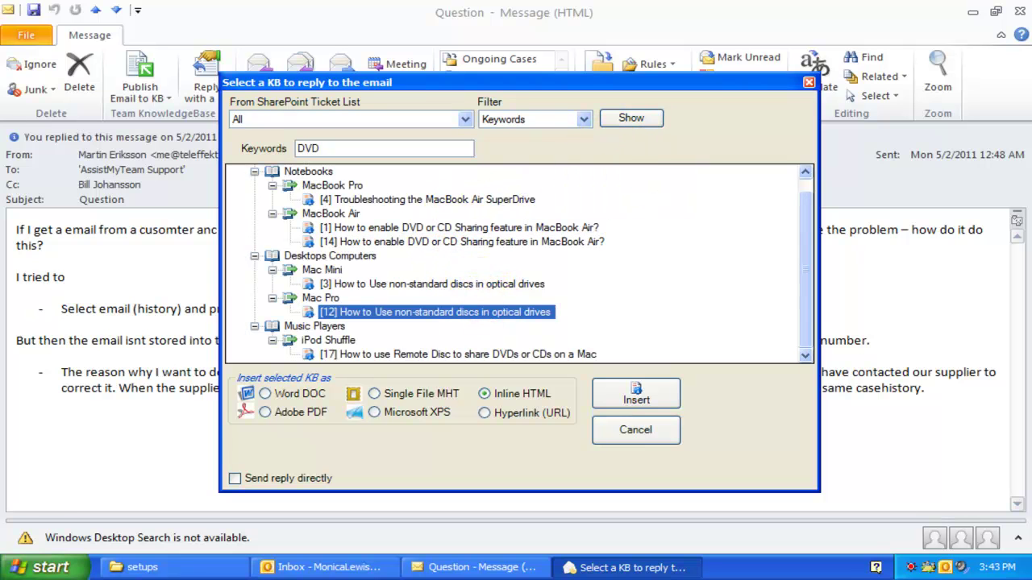
left_click(449, 199)
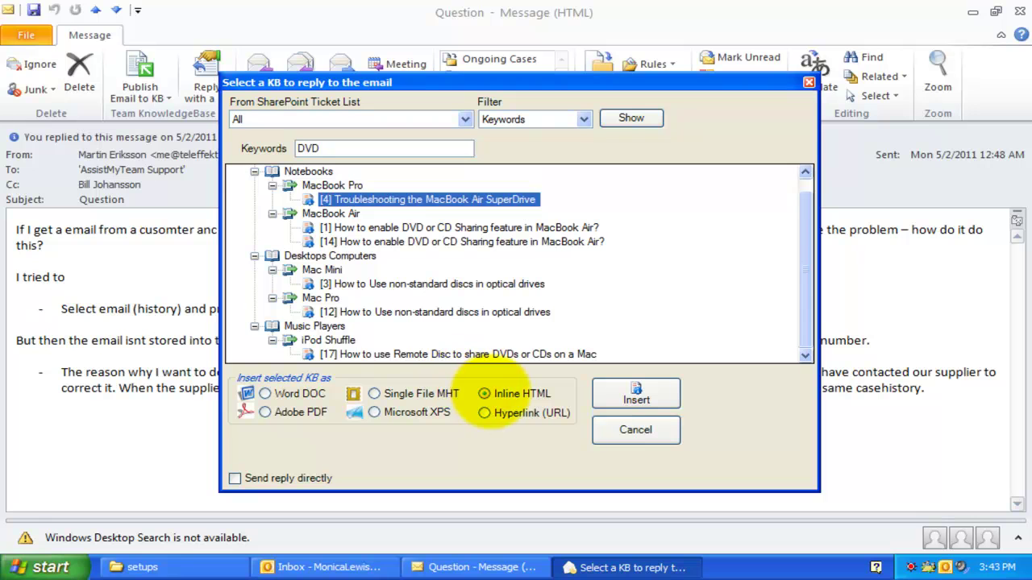
Step: Insert the SuperDrive article into the reply as an Adobe PDF attachment
left_click(484, 393)
left_click(483, 393)
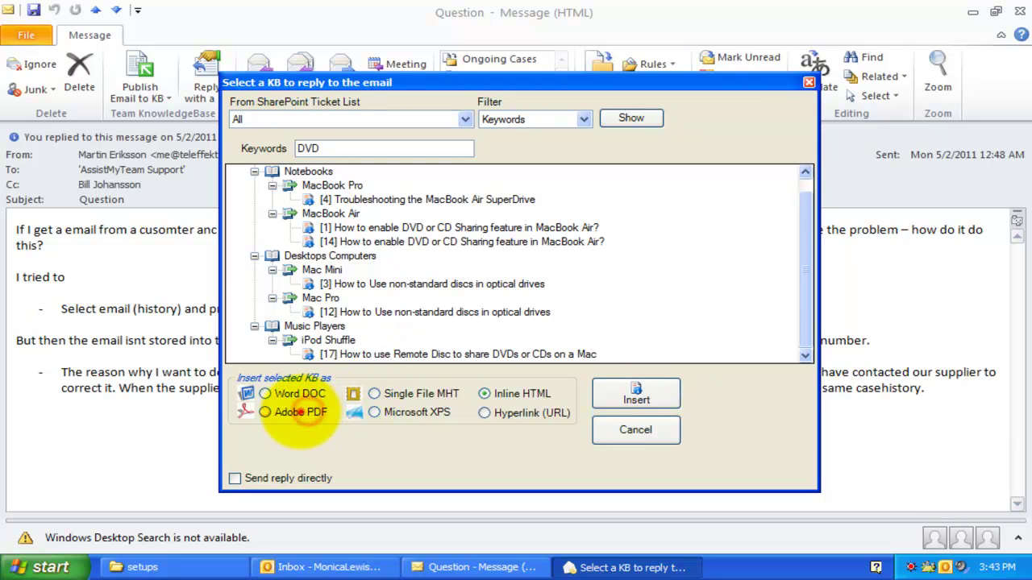
left_click(300, 414)
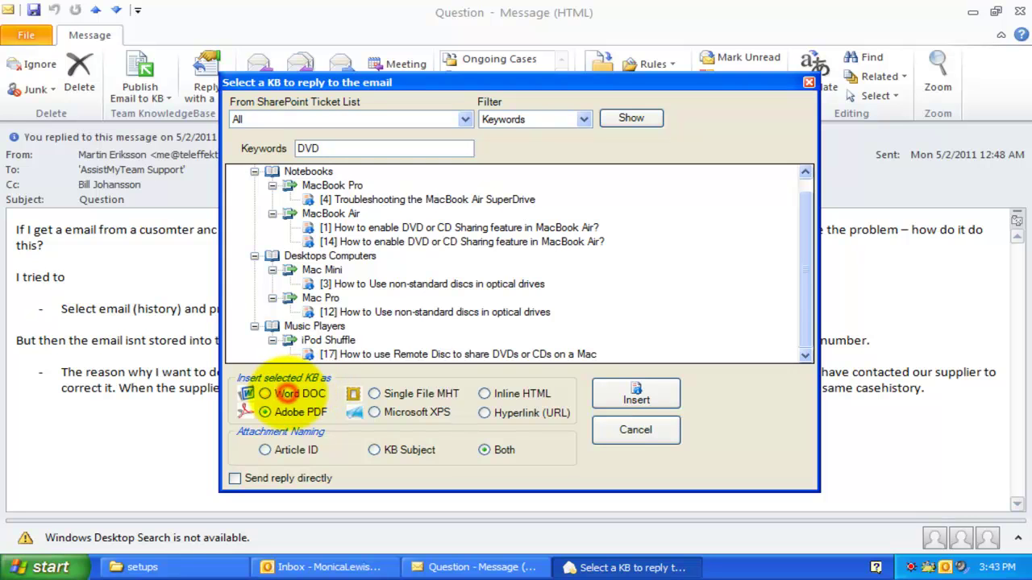
left_click(409, 413)
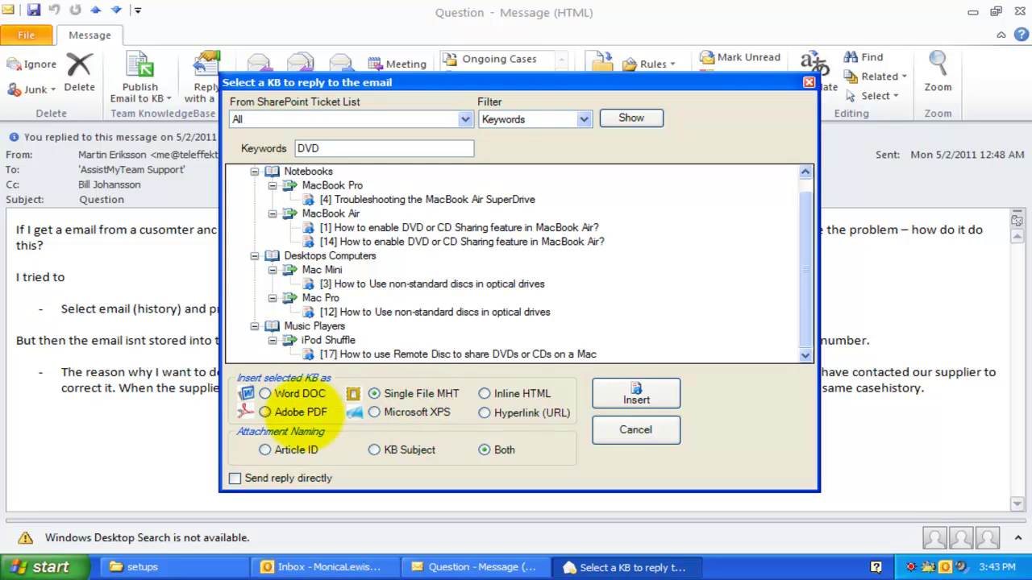
left_click(636, 395)
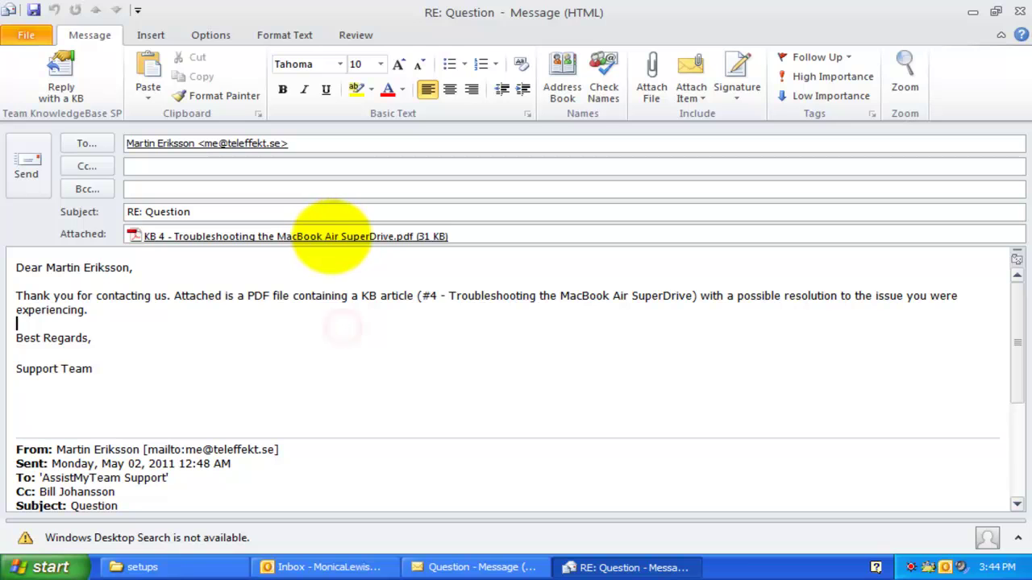
Step: Review the attached KB 4 SuperDrive PDF in Adobe Reader, then close Reader
left_click(331, 237)
double_click(330, 236)
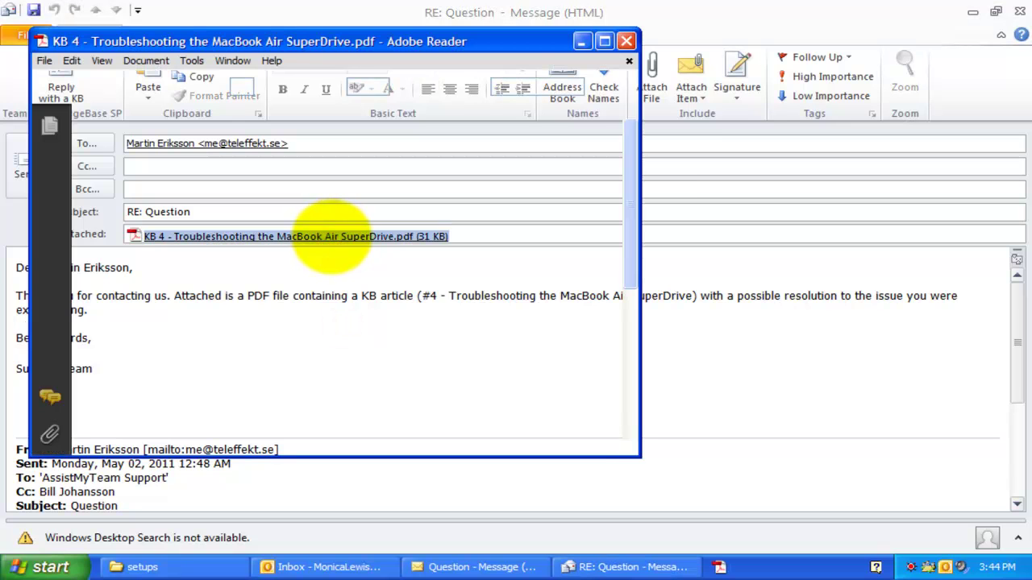
left_click(477, 245)
scroll(484, 242, "down", 5)
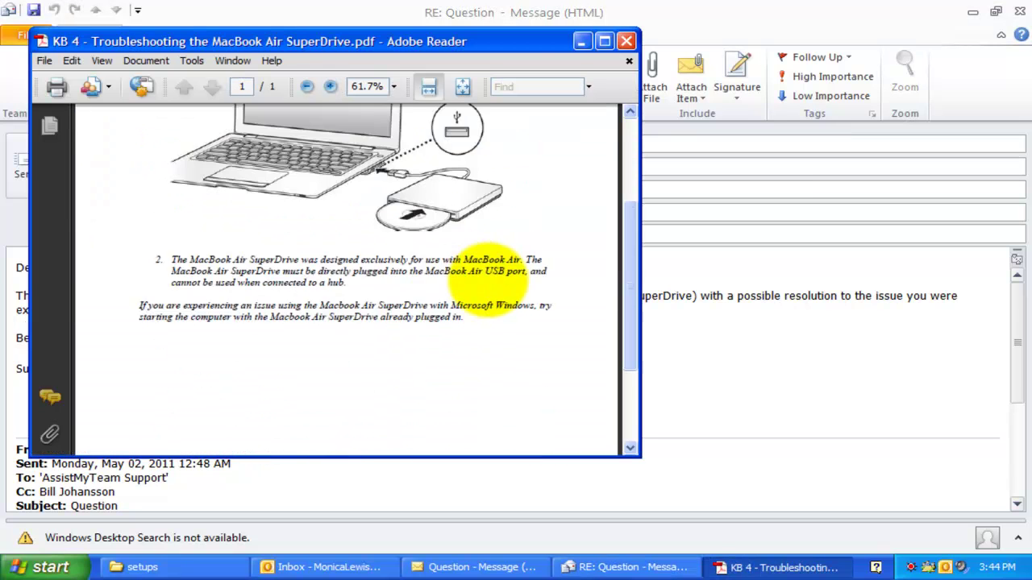
scroll(491, 281, "up", 5)
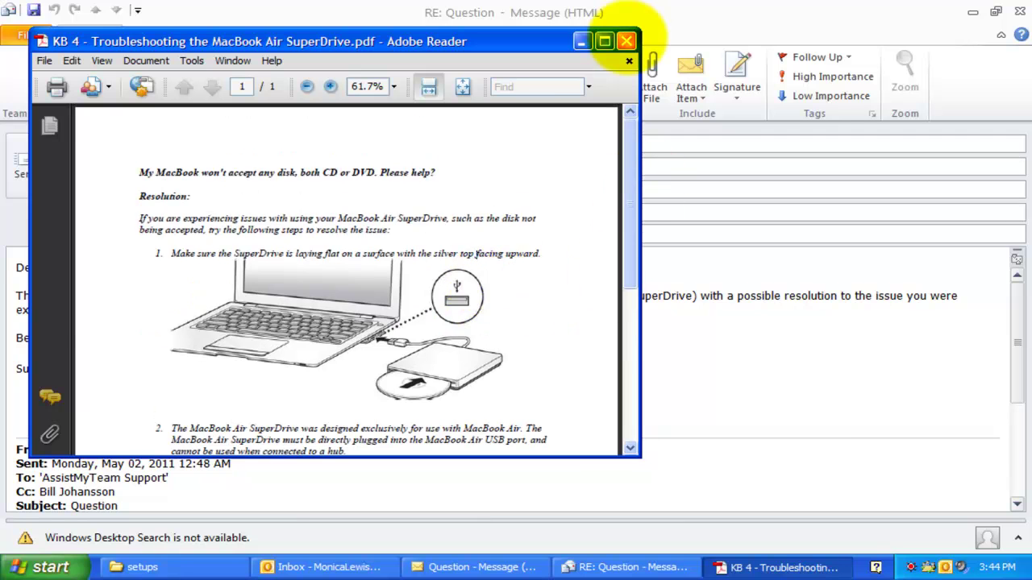
left_click(628, 41)
Step: Discard the PDF reply draft without saving and reselect the original Question email
left_click(1021, 10)
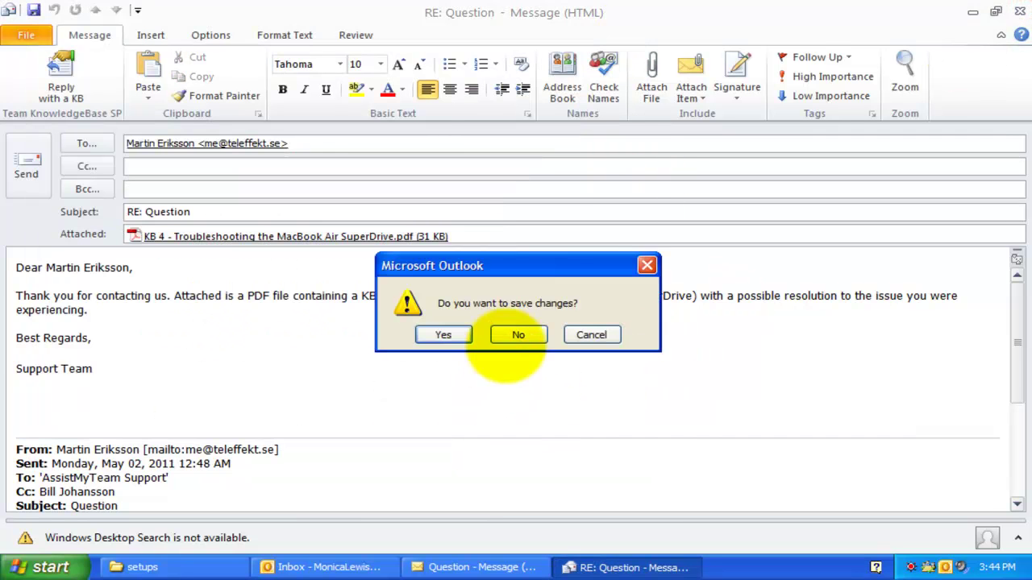
left_click(506, 335)
left_click(381, 275)
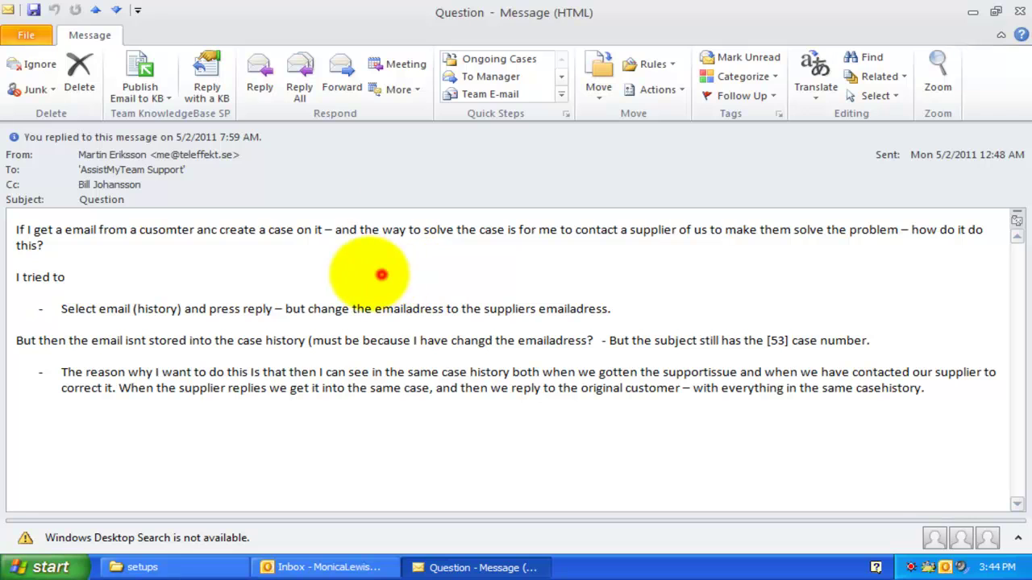
Step: Reply with KB #5 'MacBook Pro: How to install memory' embedded as inline HTML
left_click(207, 81)
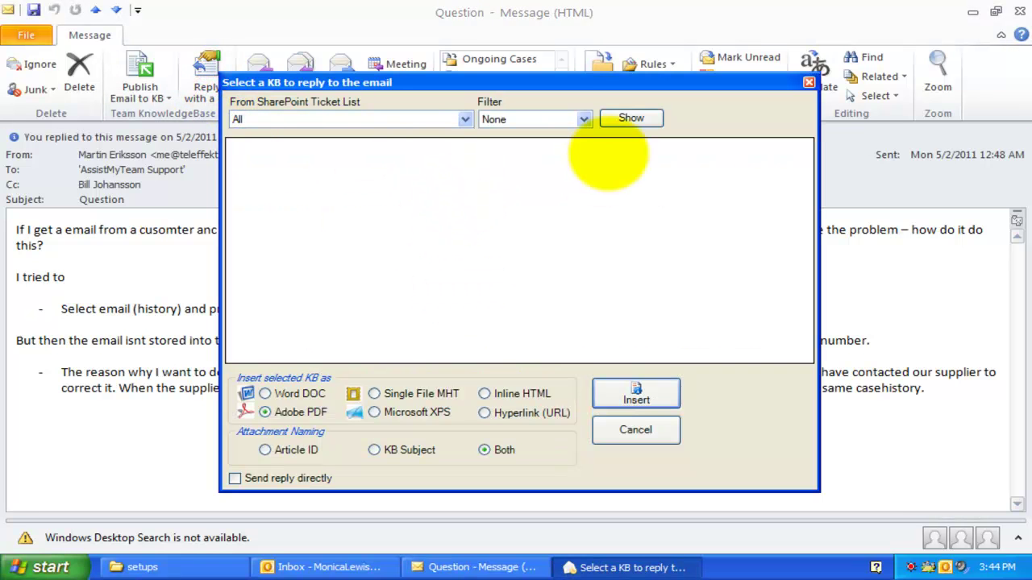
left_click(617, 119)
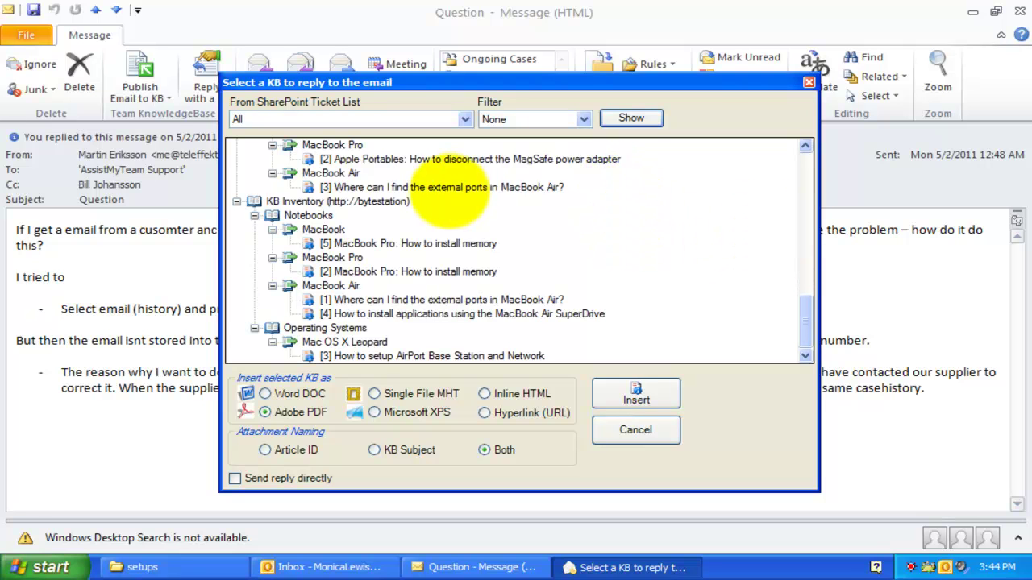
left_click(457, 243)
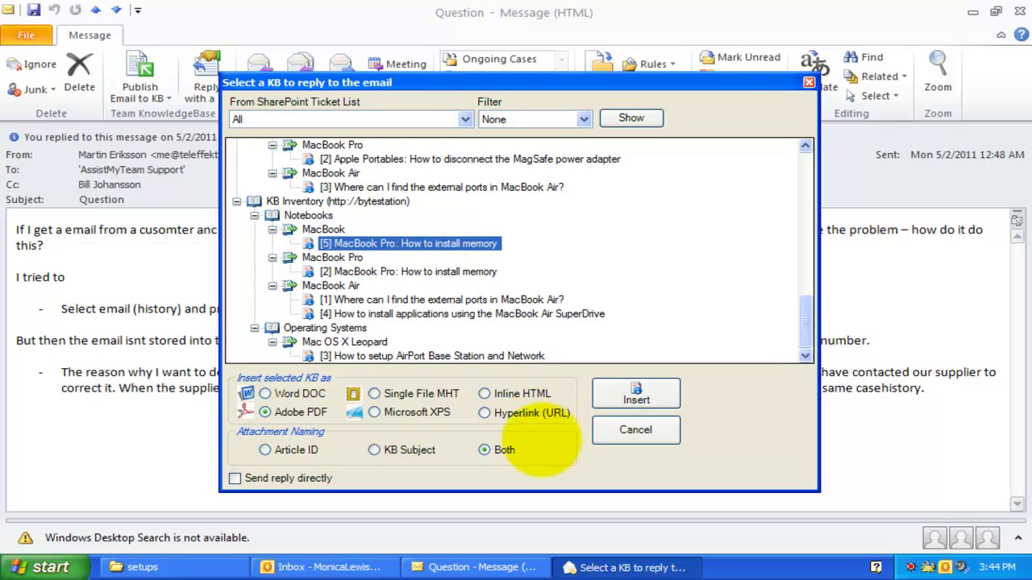
left_click(503, 393)
left_click(636, 394)
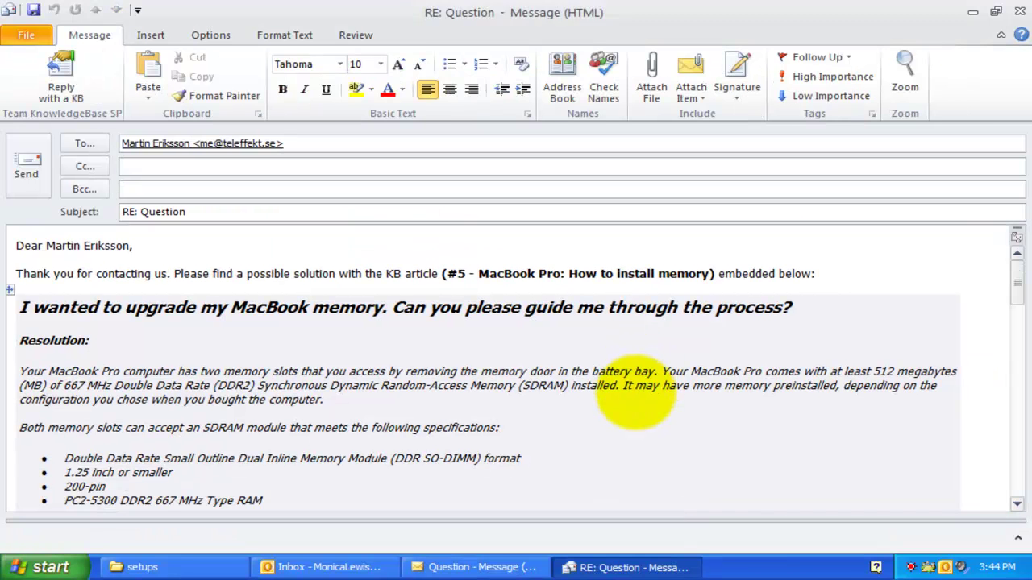
scroll(645, 431, "down", 20)
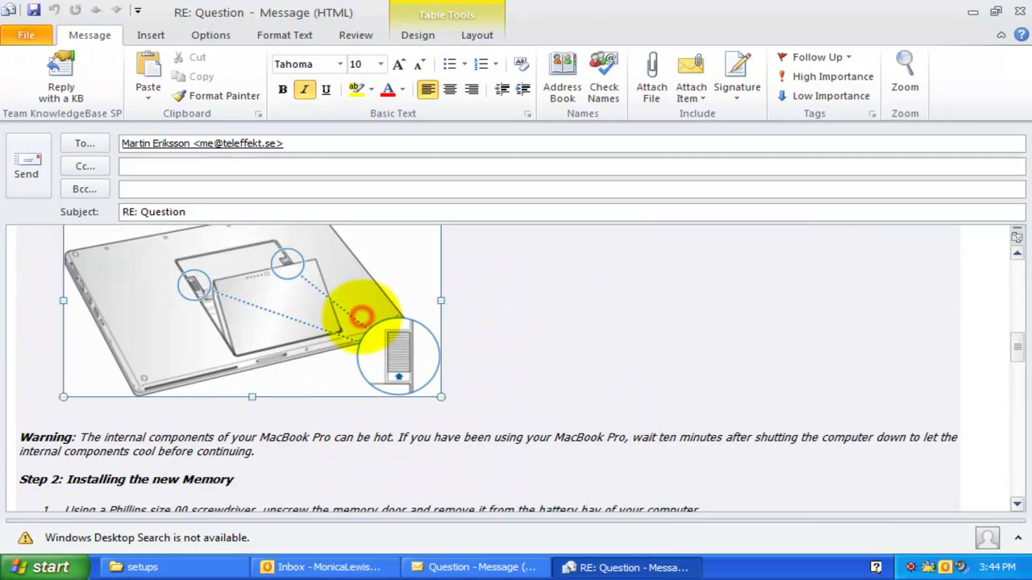
left_click(361, 316)
scroll(509, 409, "down", 8)
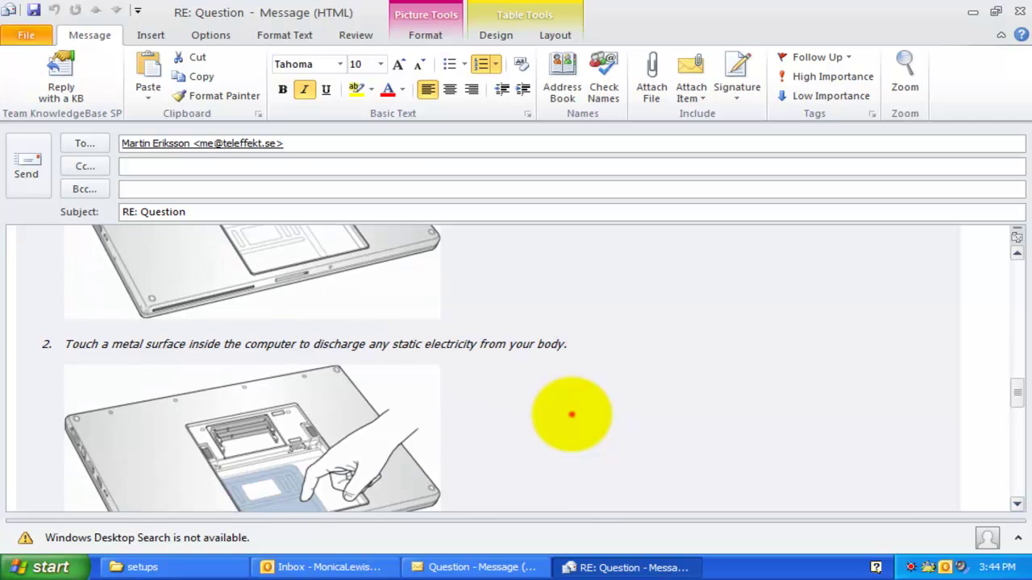
left_click(571, 414)
scroll(572, 414, "down", 3)
scroll(571, 414, "up", 9)
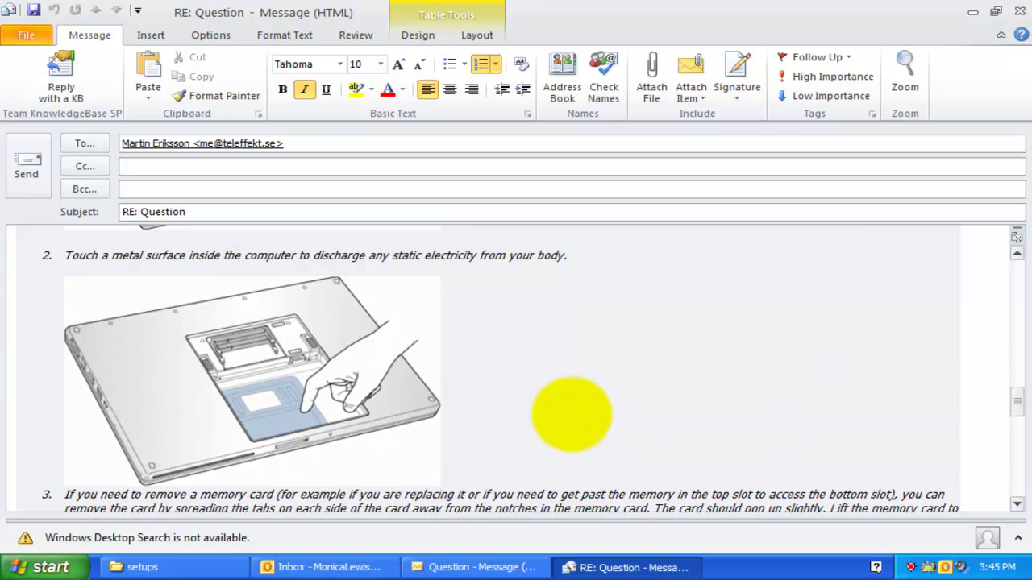
scroll(572, 414, "up", 4)
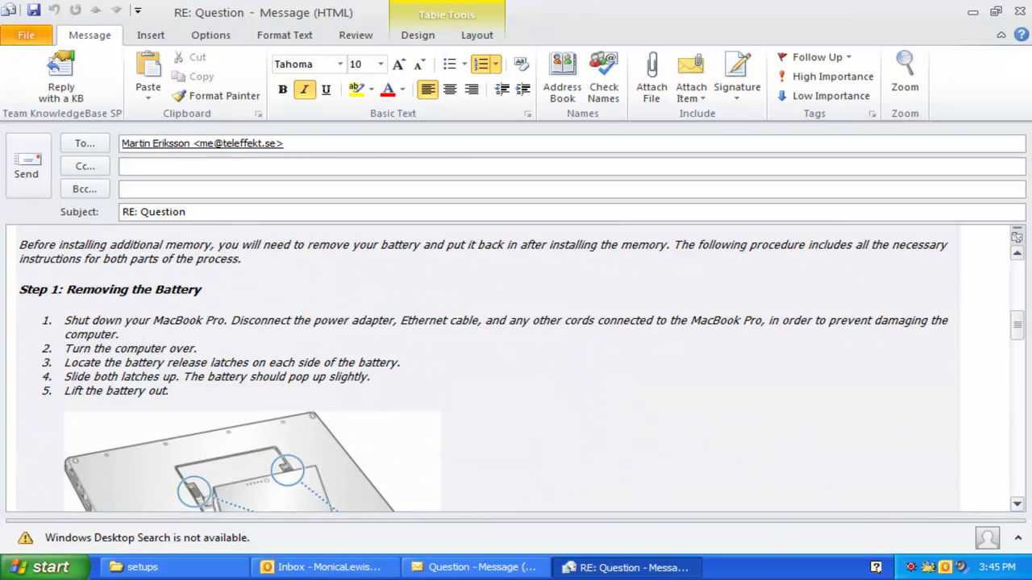
Step: Open and scroll through the 'MacBook Pro: How to install memory' item in the SharePoint KB Inventory list
left_click(784, 567)
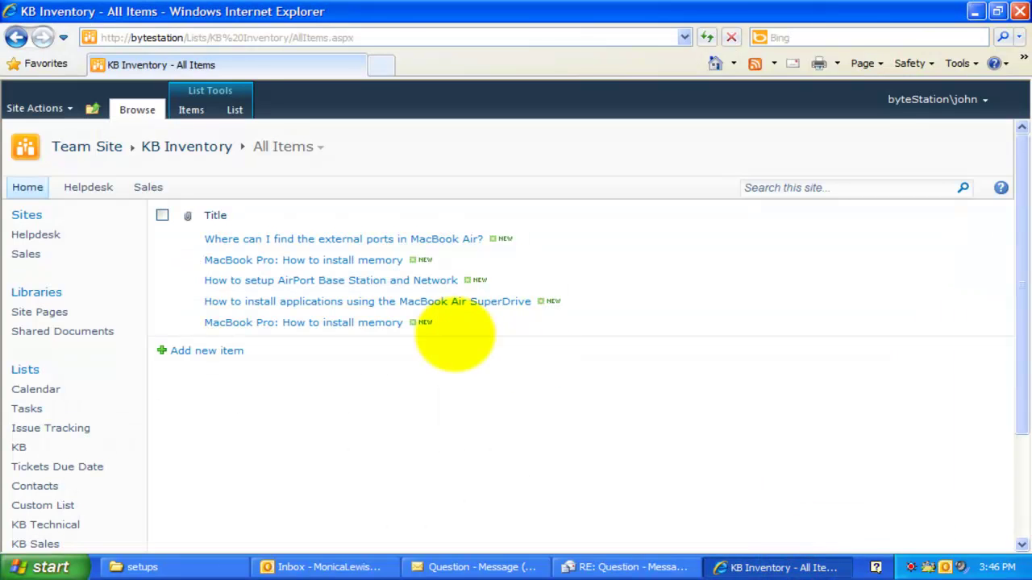
left_click(303, 323)
left_click_drag(680, 341, 690, 341)
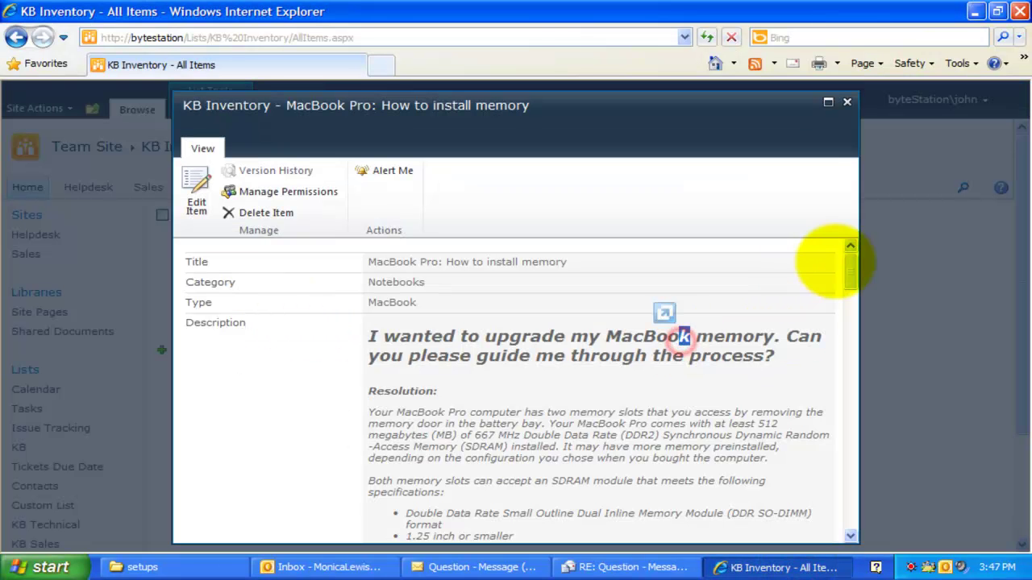
left_click_drag(847, 253, 851, 427)
Step: Close the Outlook reply draft and the KB item view, then minimize the browser
left_click(637, 567)
scroll(1013, 288, "up", 2)
left_click(1018, 10)
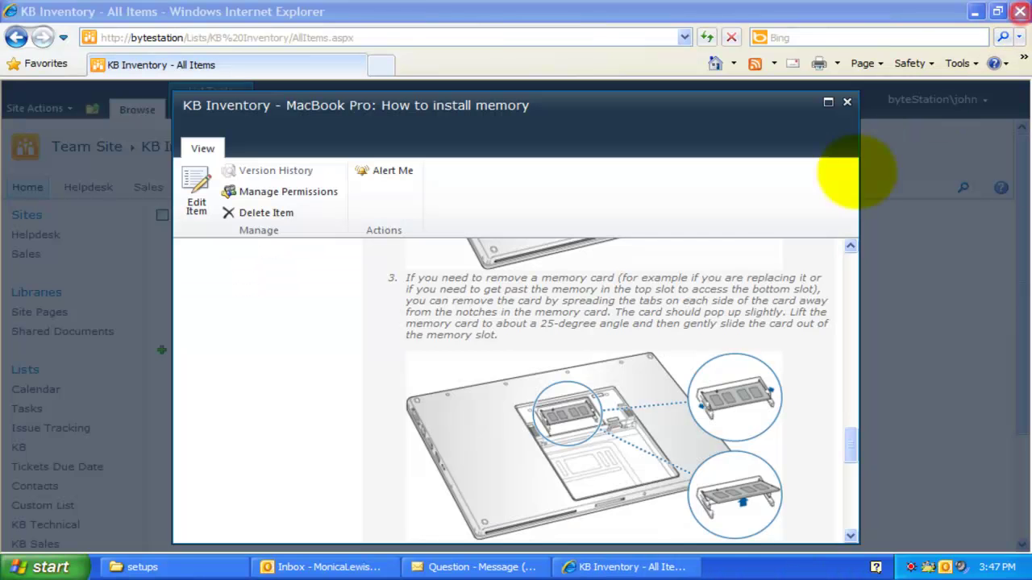
left_click(847, 101)
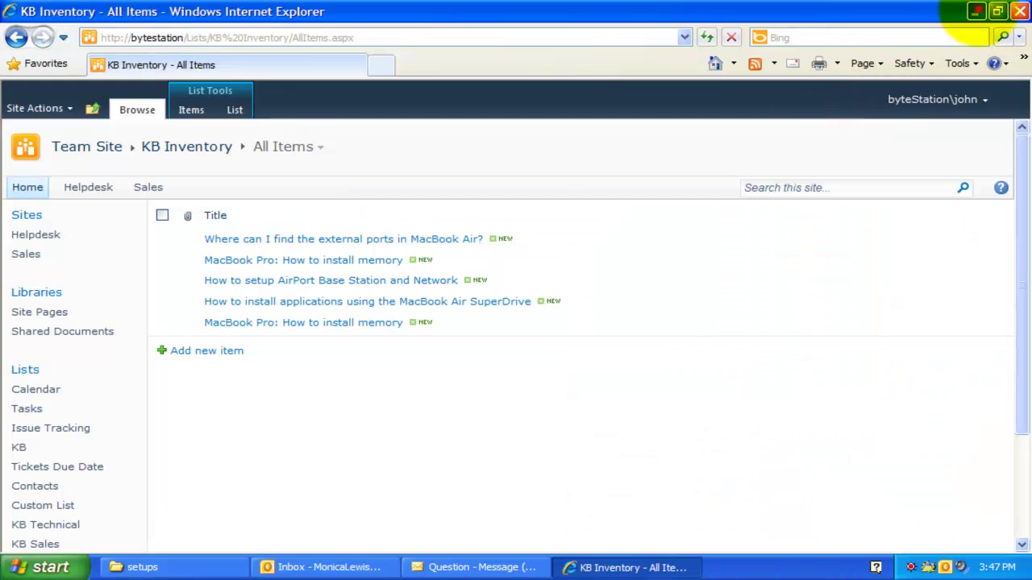
left_click(975, 11)
Step: Reply to the Question email with KB #5 'MacBook Pro: How to install memory' inserted as a Hyperlink (URL)
left_click(208, 76)
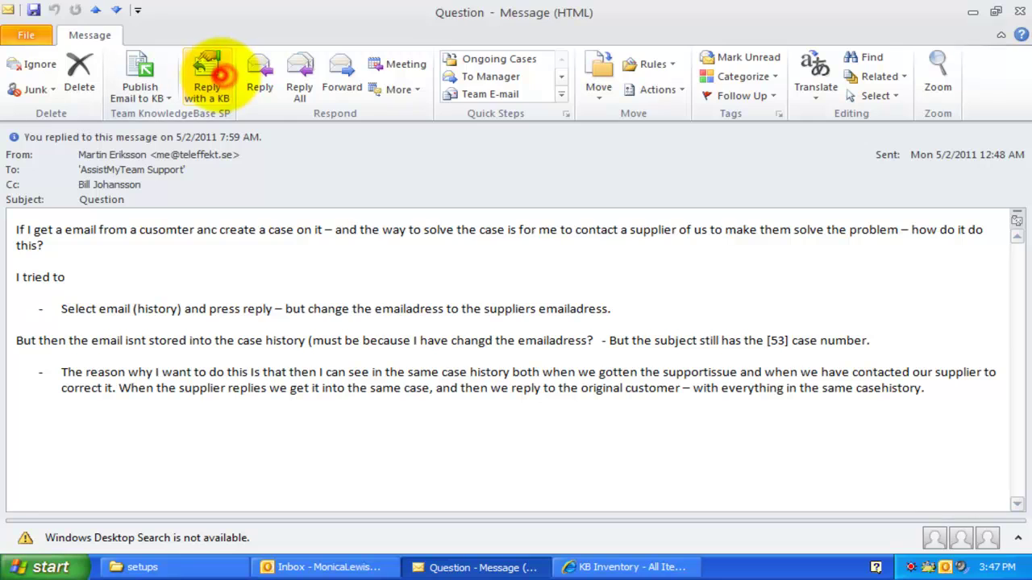
left_click(632, 118)
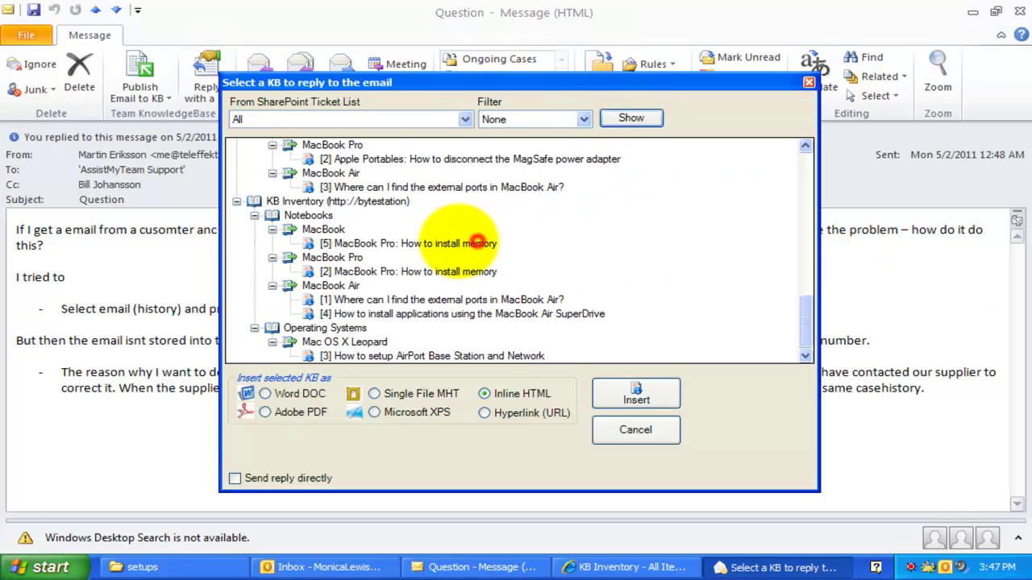
left_click(458, 245)
left_click(524, 413)
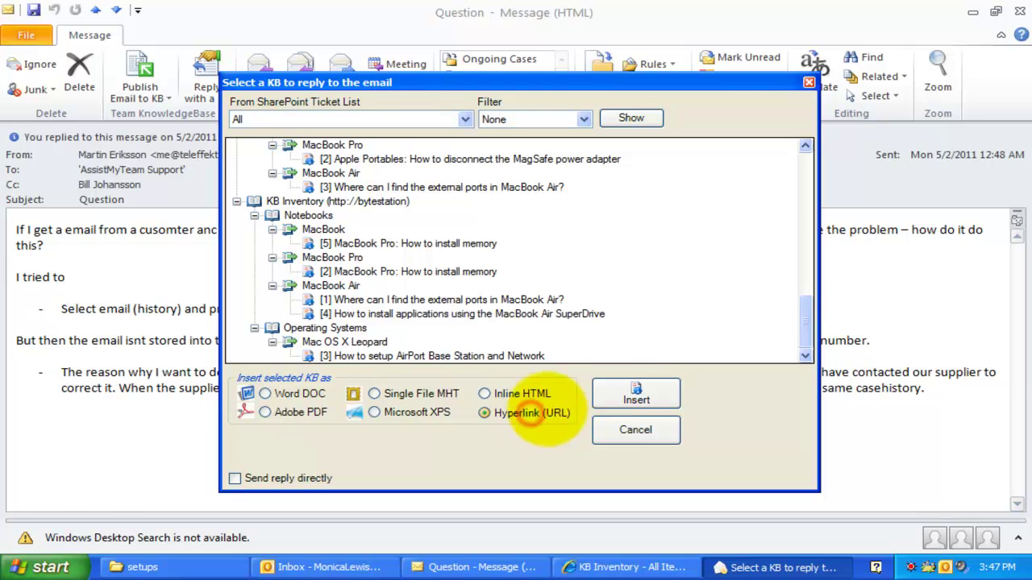
left_click(624, 395)
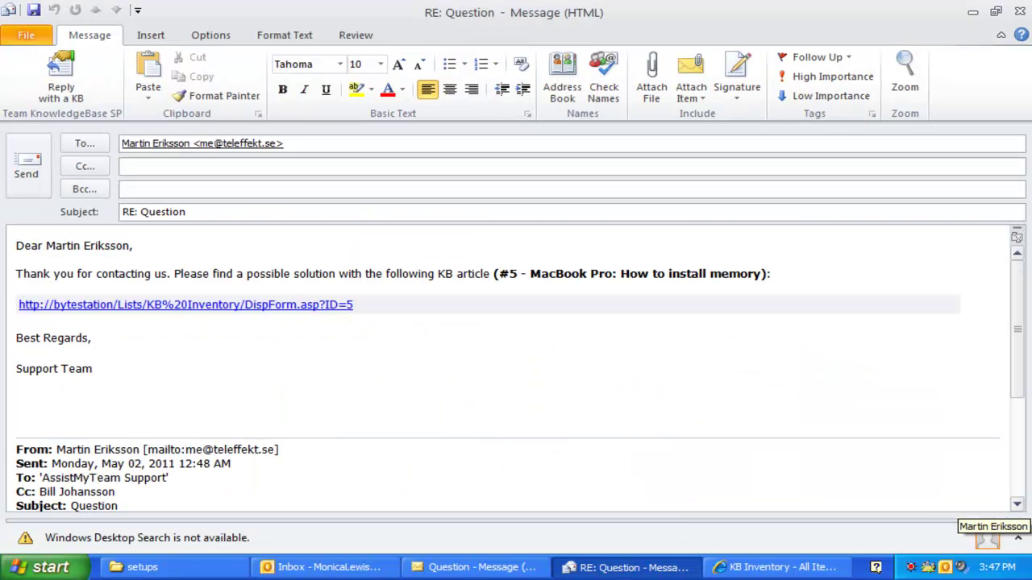
Step: Follow the reply's link to open 'MacBook Pro: How to install memory' in SharePoint and scroll through it
left_click(280, 304)
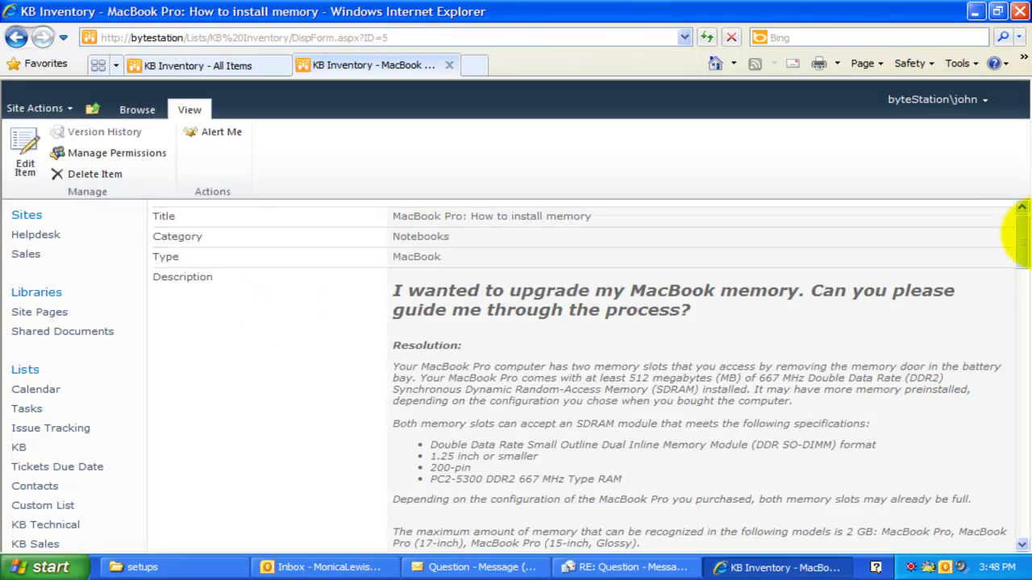
left_click_drag(1022, 228, 1016, 38)
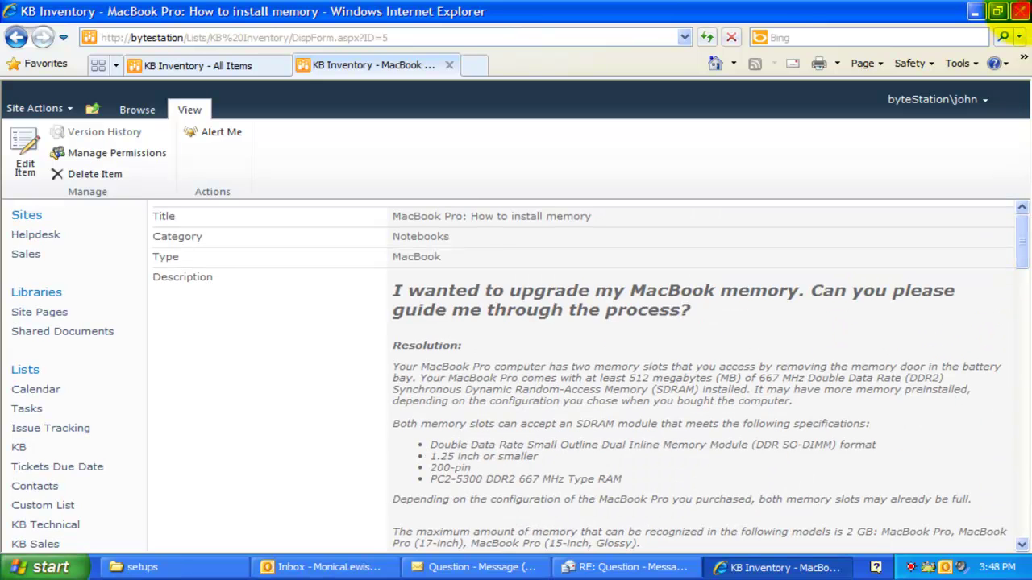
Step: Discard the hyperlink reply without saving and close the original Question email
left_click(974, 11)
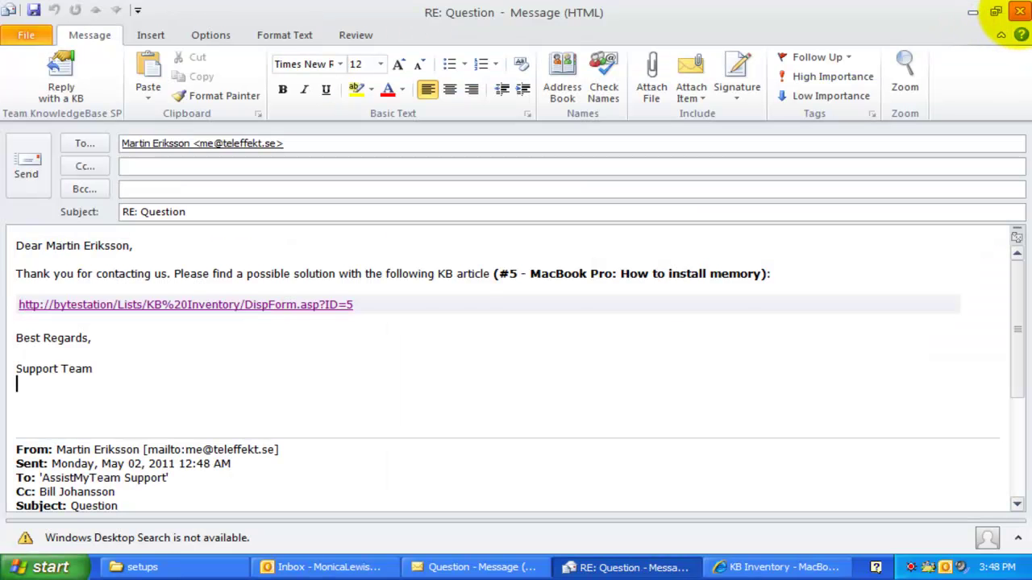
left_click(1020, 12)
left_click(516, 334)
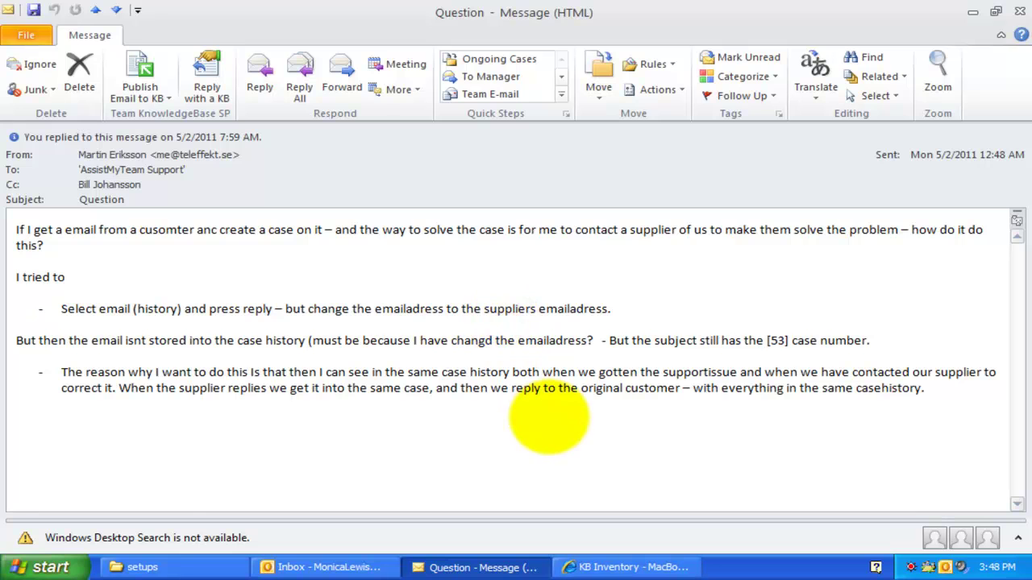
left_click(1020, 11)
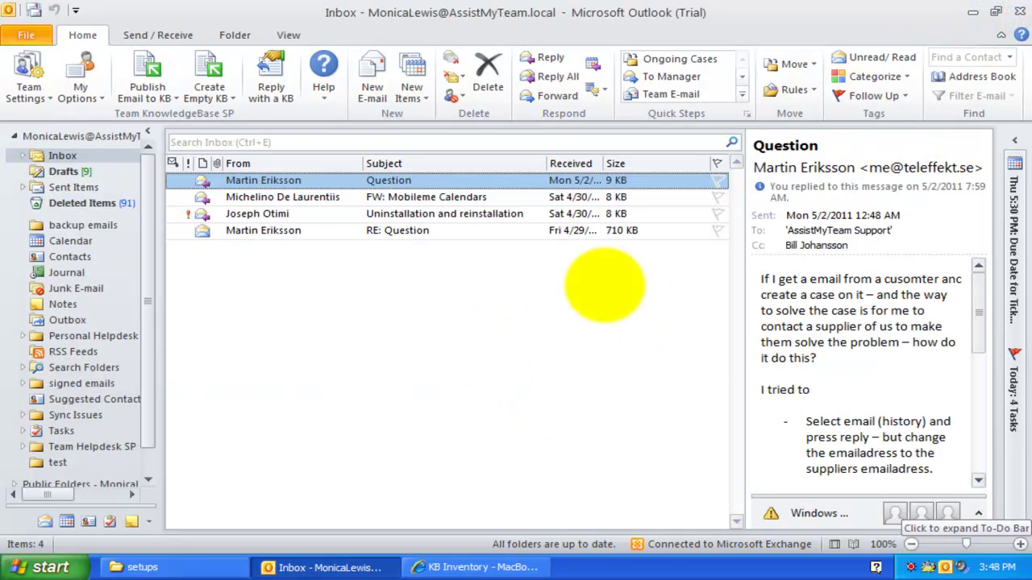
Step: Create an empty KB article in the KB Inventory list via Create Empty KB
left_click(216, 89)
left_click(218, 90)
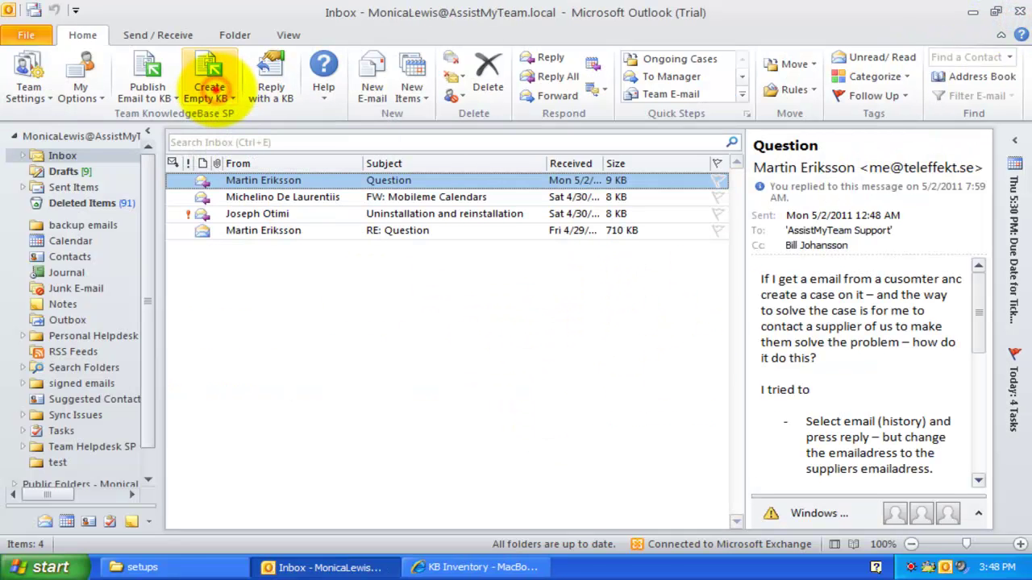
left_click(220, 90)
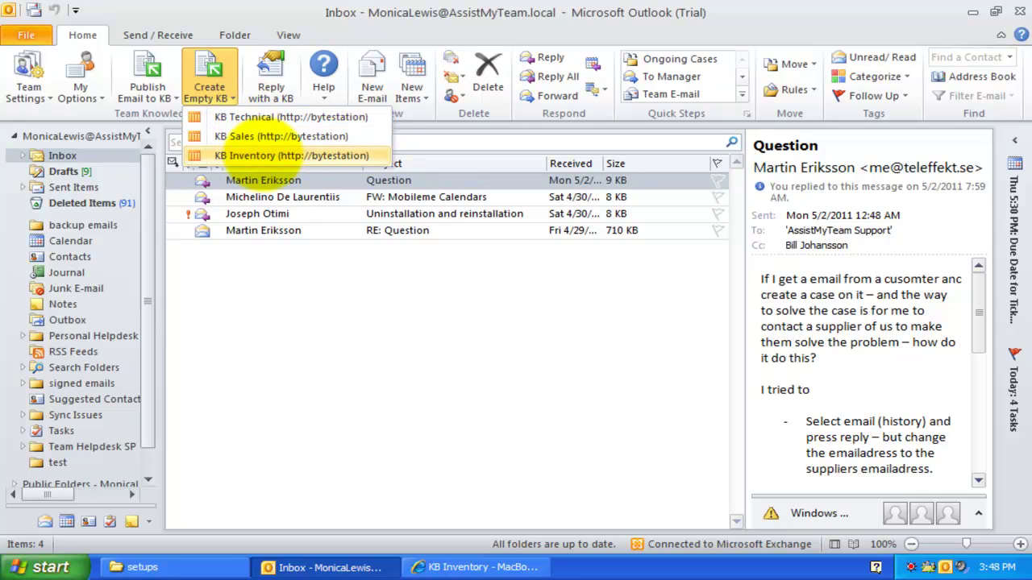
left_click(234, 156)
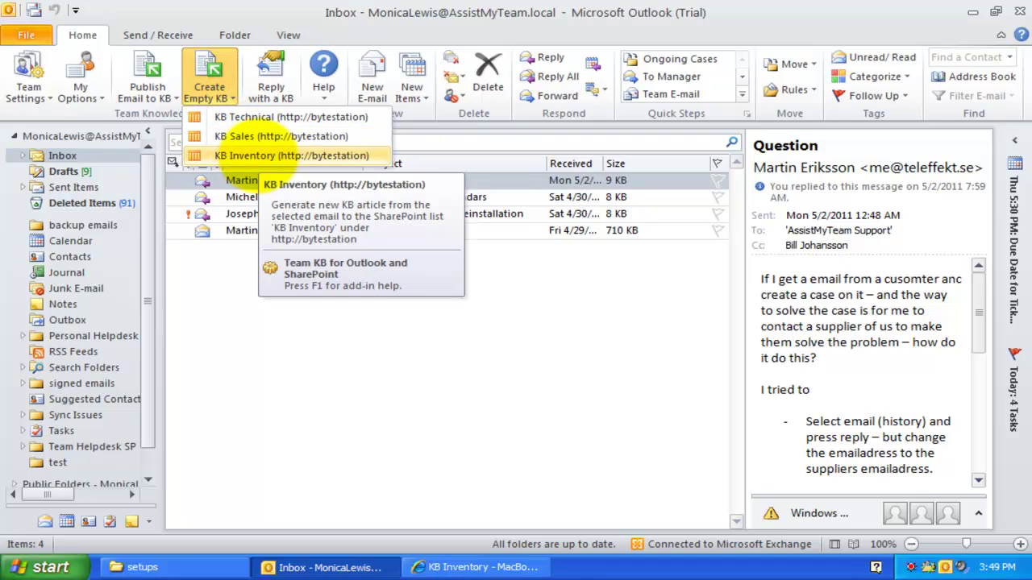
left_click(246, 154)
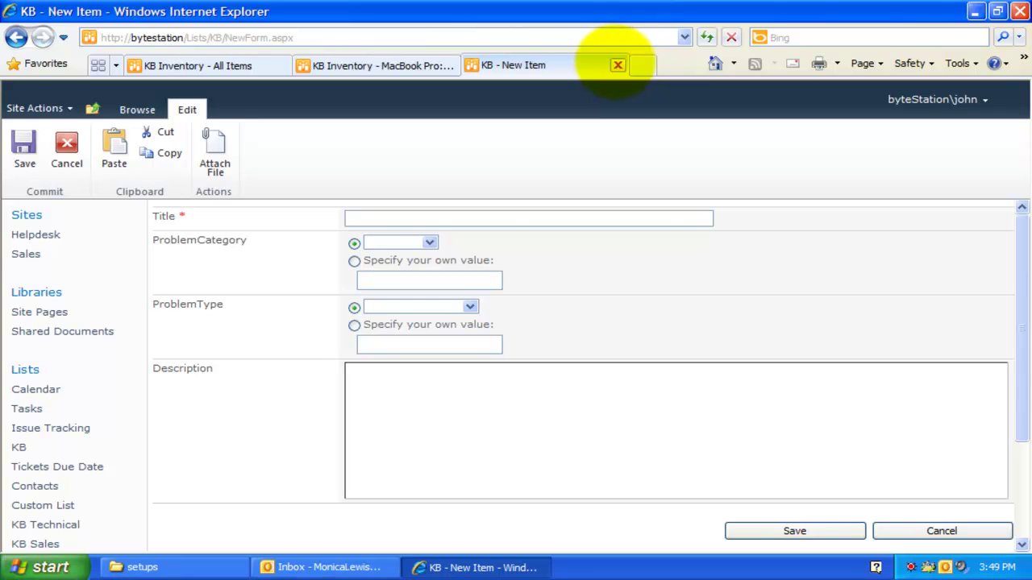
Step: Close the KB - New Item tab and add a new item from the KB Inventory All Items list
left_click(617, 64)
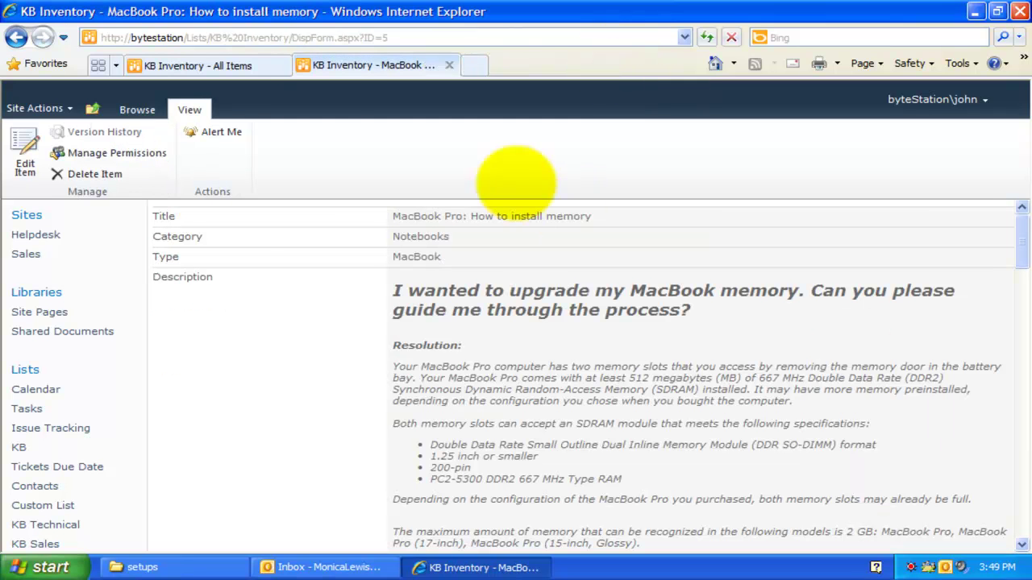
left_click(238, 64)
left_click(252, 425)
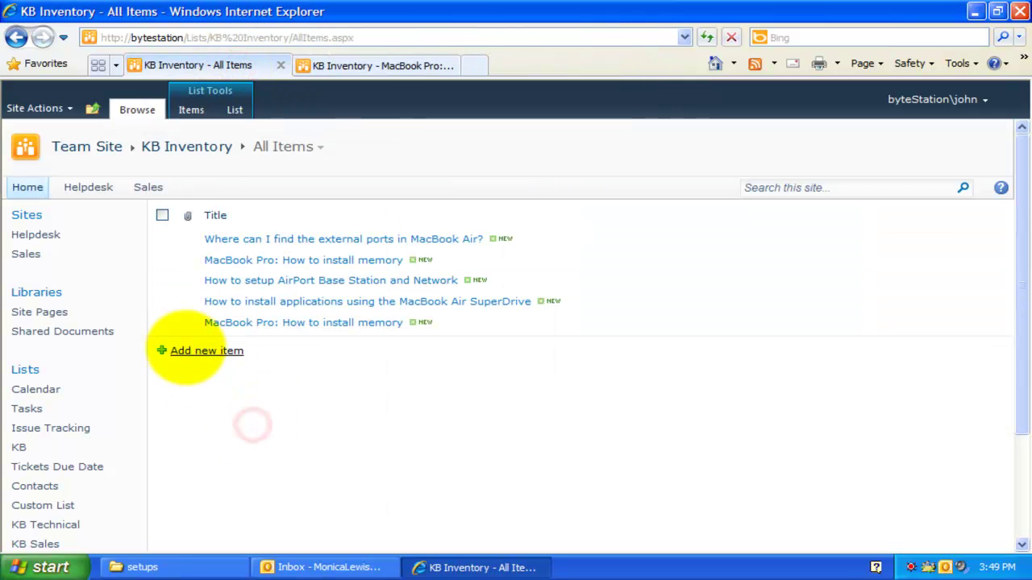
Step: Fill in a new 'test KB' item with Category Mobiles, Type iPhone 3G and a description
left_click(193, 351)
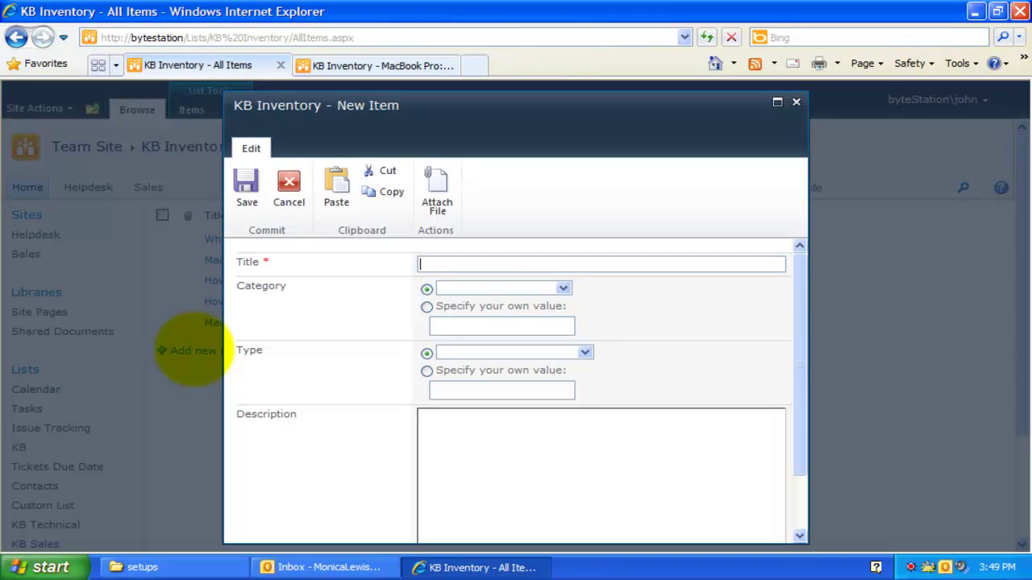
left_click(653, 262)
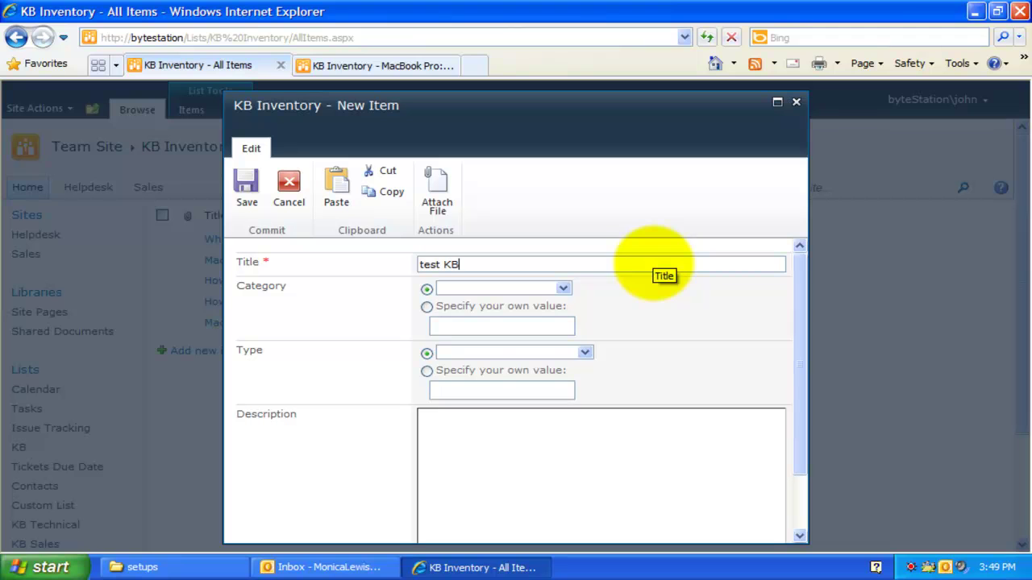
left_click(546, 288)
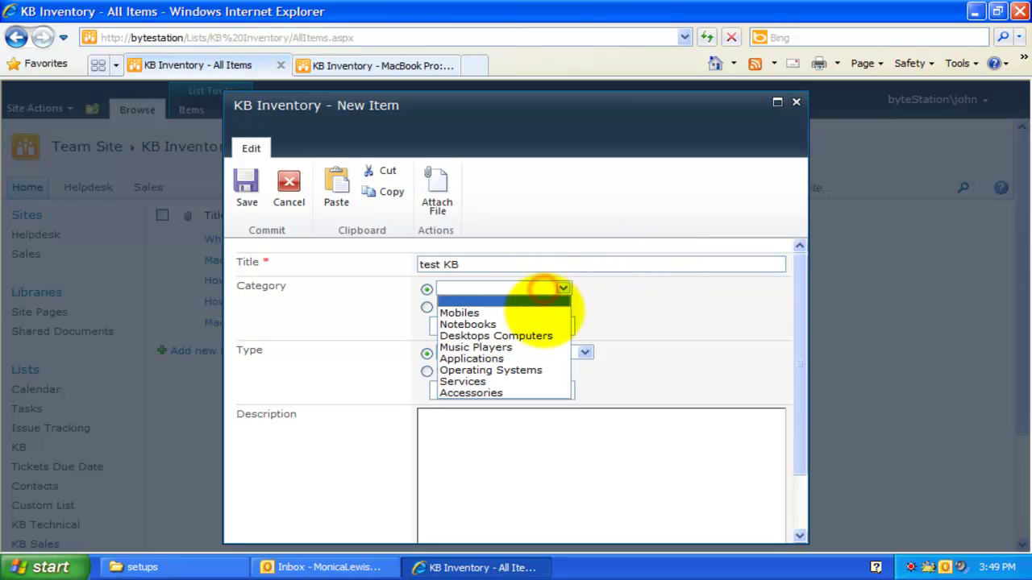
left_click(556, 310)
left_click(571, 347)
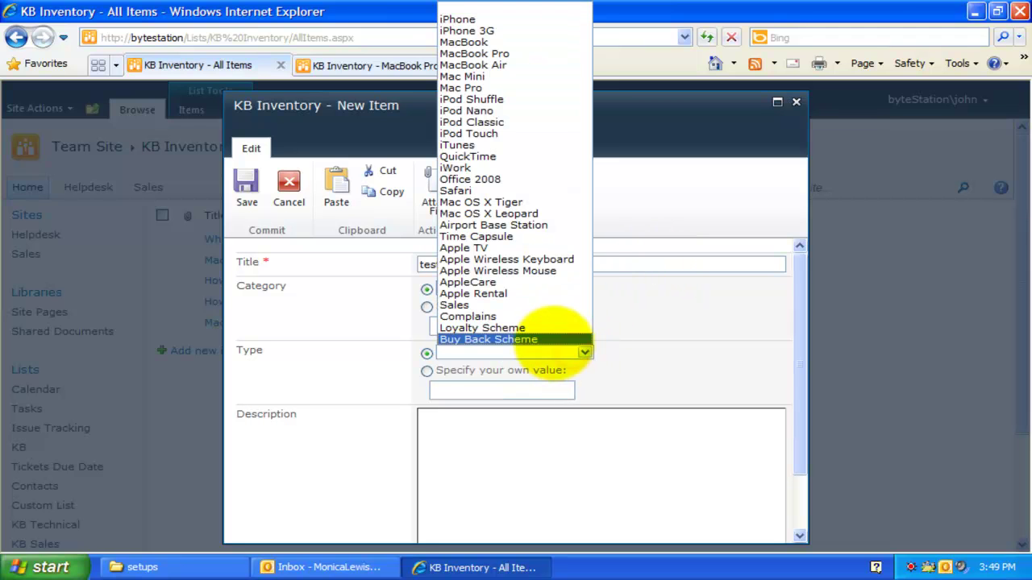
left_click(508, 31)
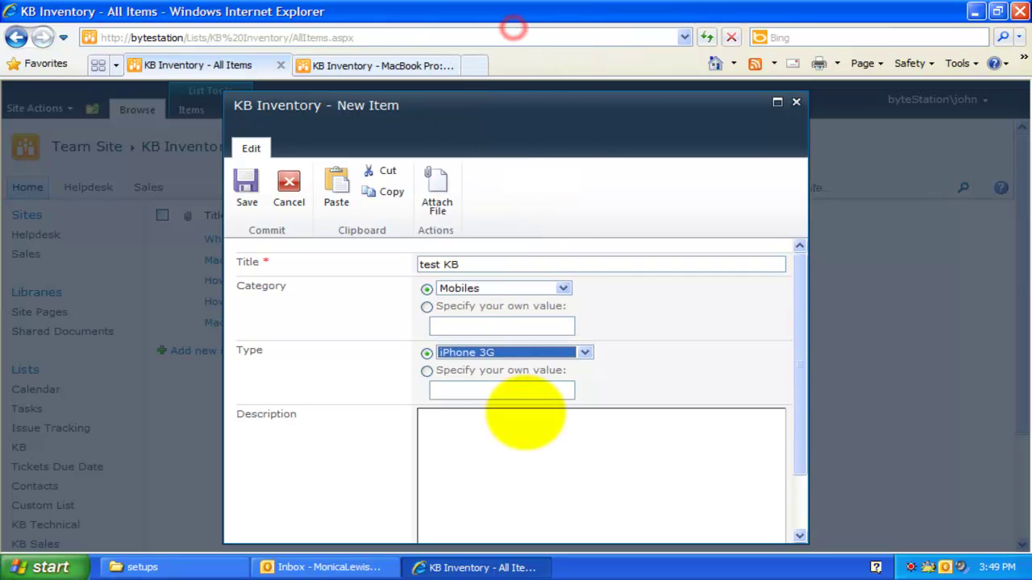
left_click(523, 412)
type("T")
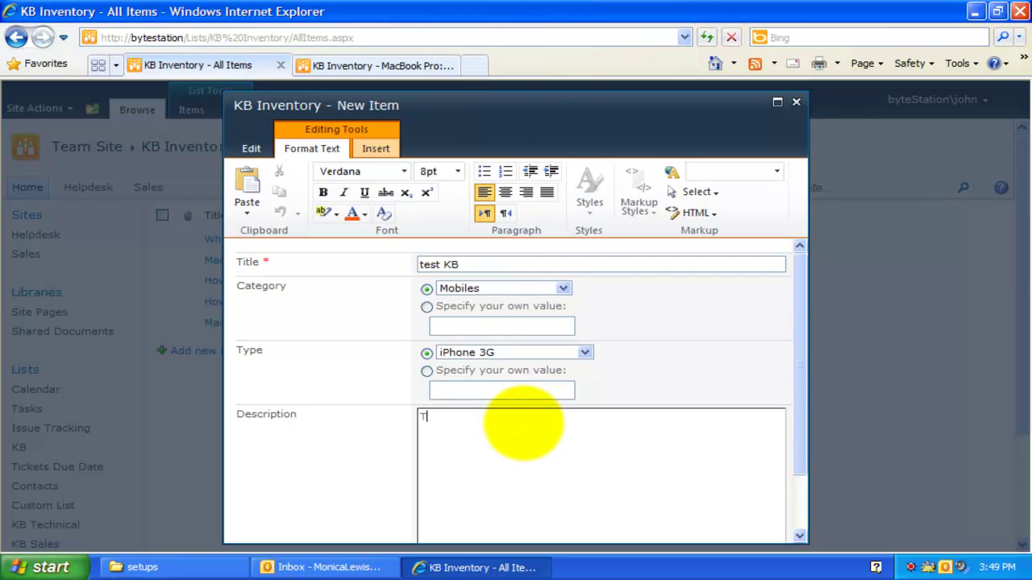
Step: Make the description's 'KB article' words red at size 72, save the item, and minimize the browser
left_click_drag(529, 438, 323, 437)
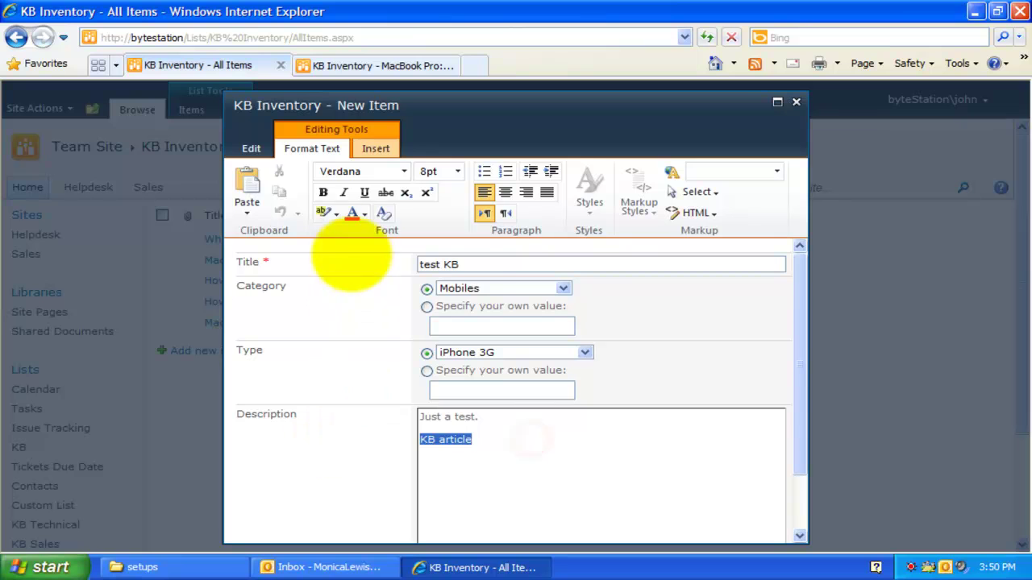
left_click(365, 213)
left_click(367, 349)
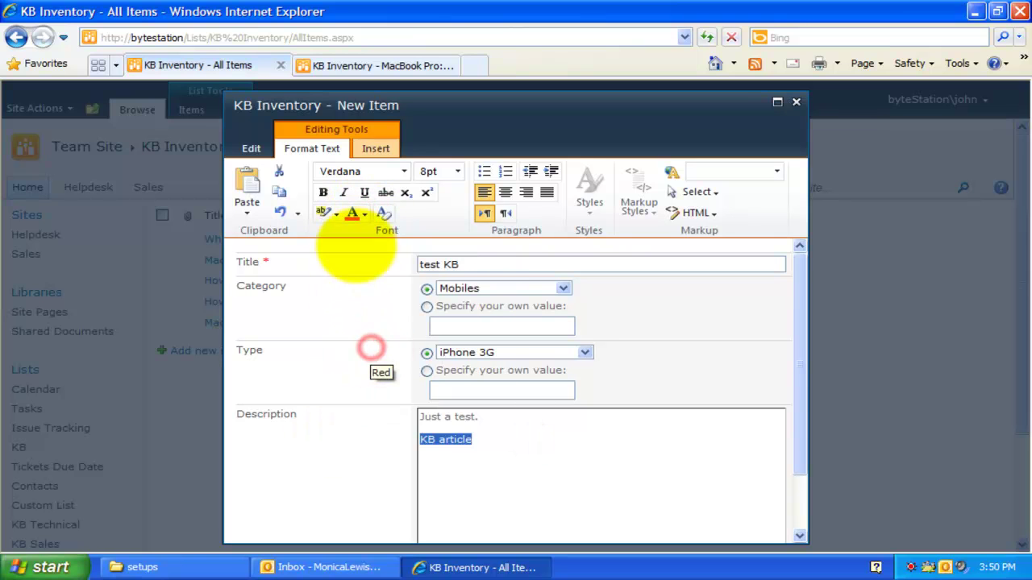
left_click(457, 171)
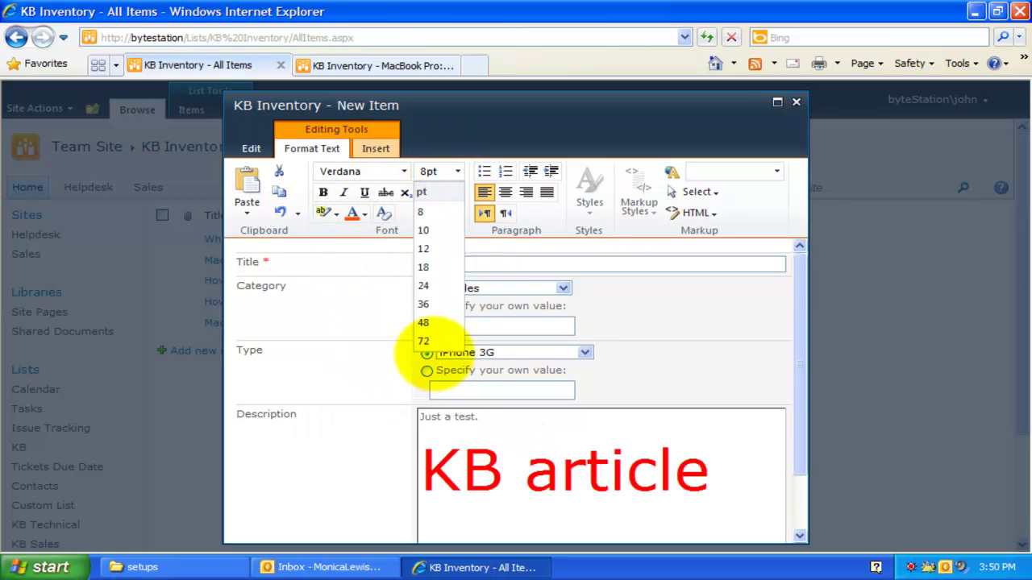
left_click(423, 341)
scroll(428, 341, "down", 5)
left_click(573, 505)
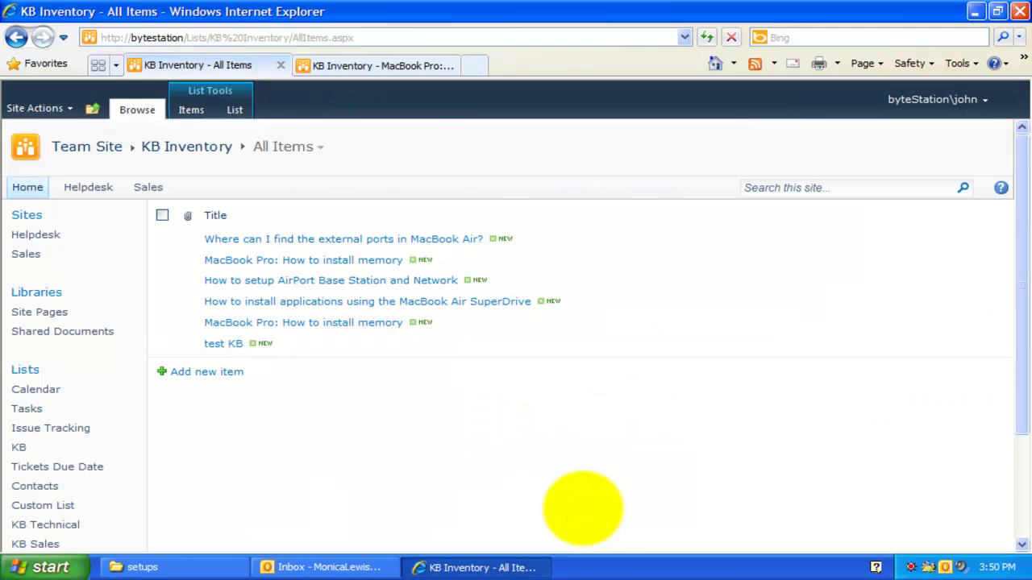
left_click(973, 11)
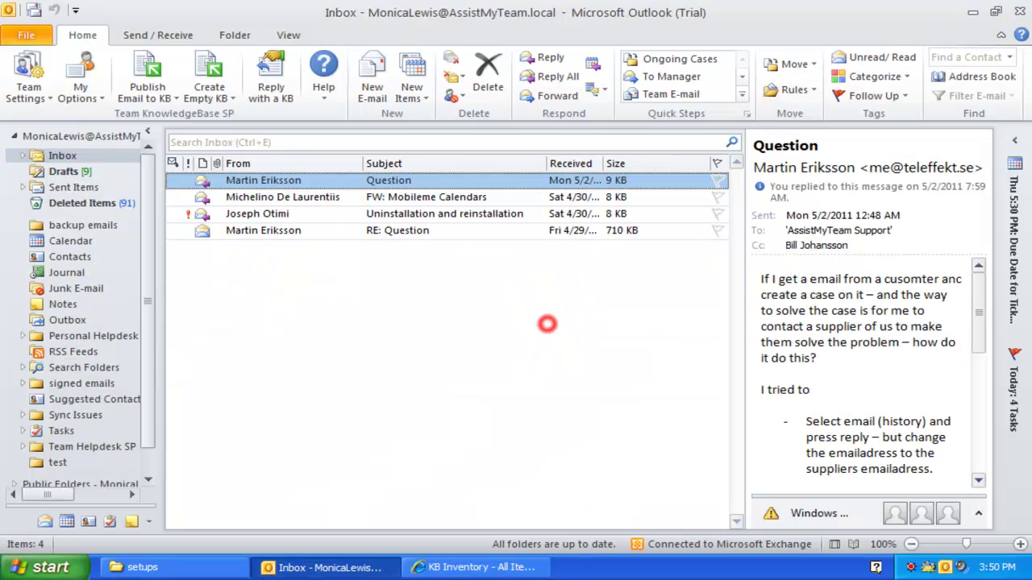
Step: Open and close the 'Uninstallation and reinstallation' email, then list its Publish Email to KB targets
left_click(387, 214)
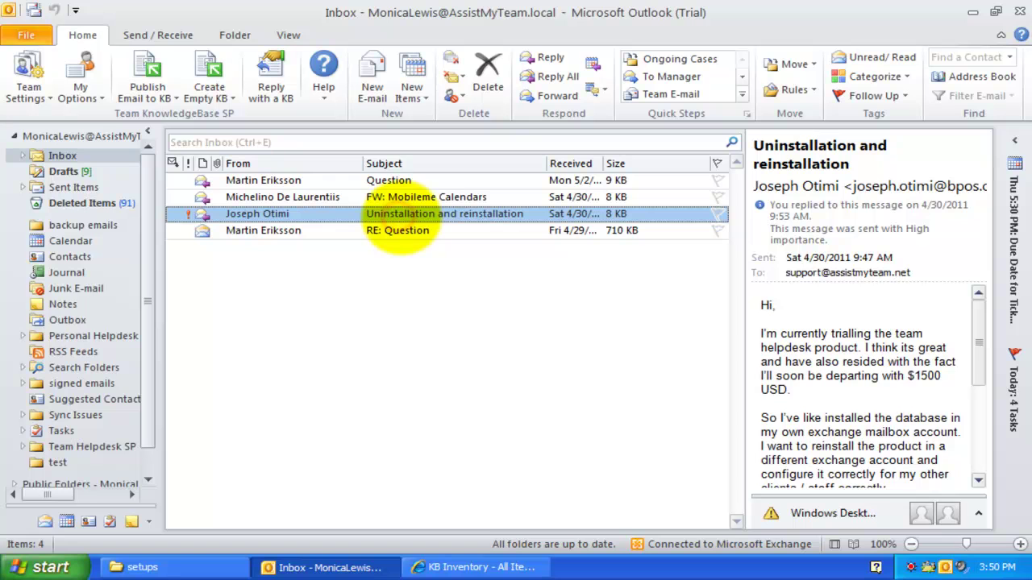
left_click(404, 200)
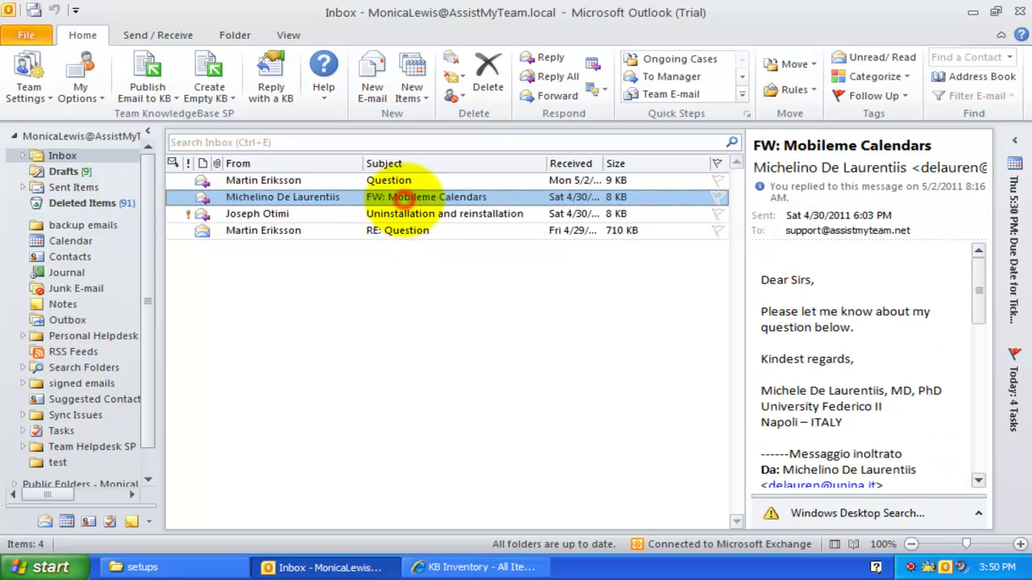
left_click(403, 233)
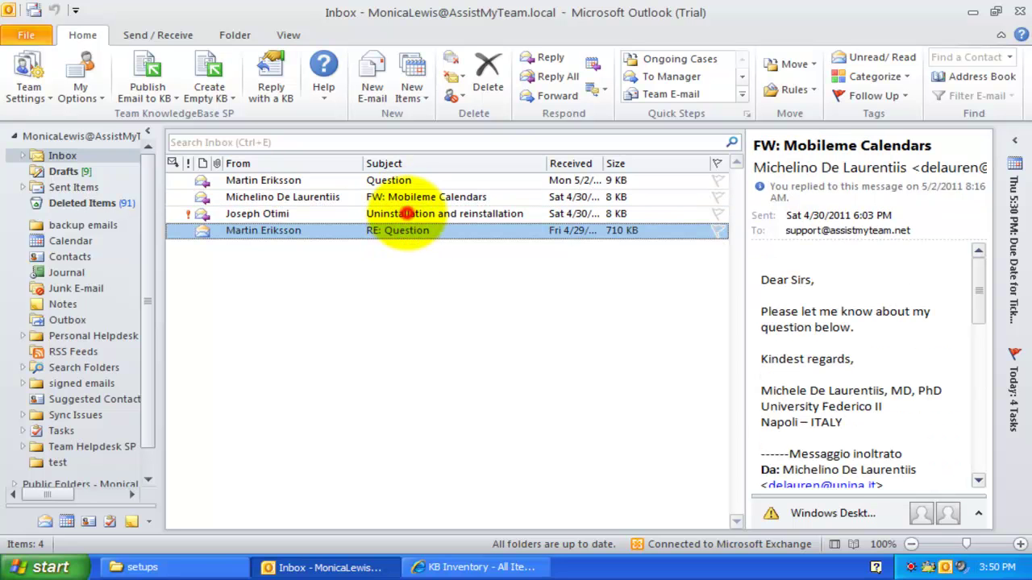
left_click(411, 214)
double_click(413, 213)
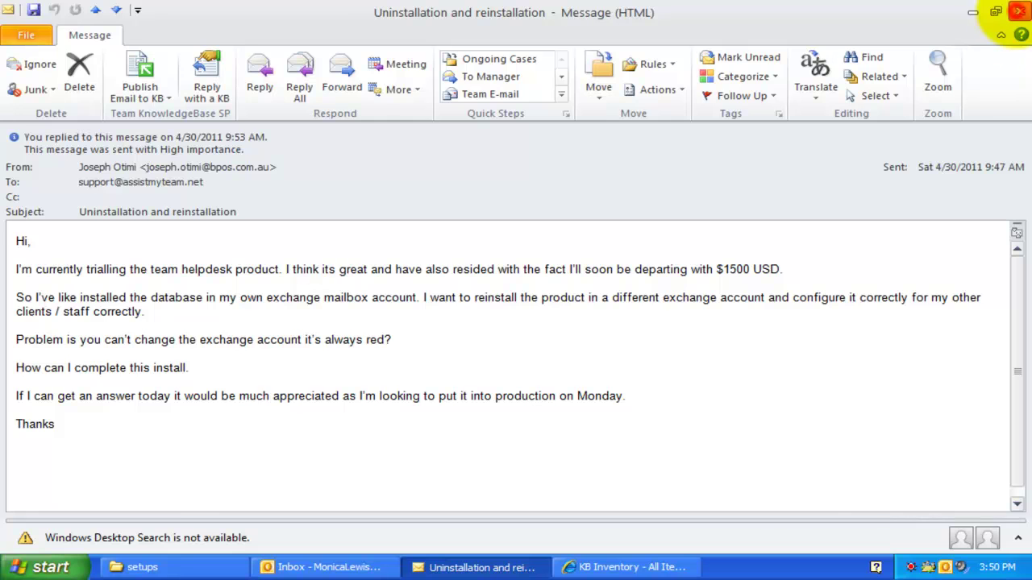
left_click(1019, 10)
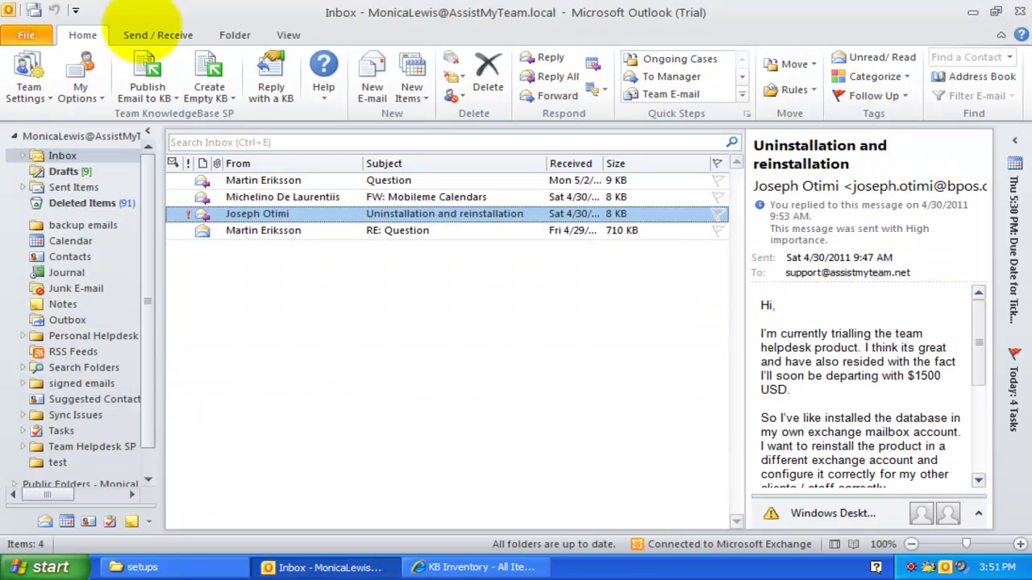
left_click(147, 73)
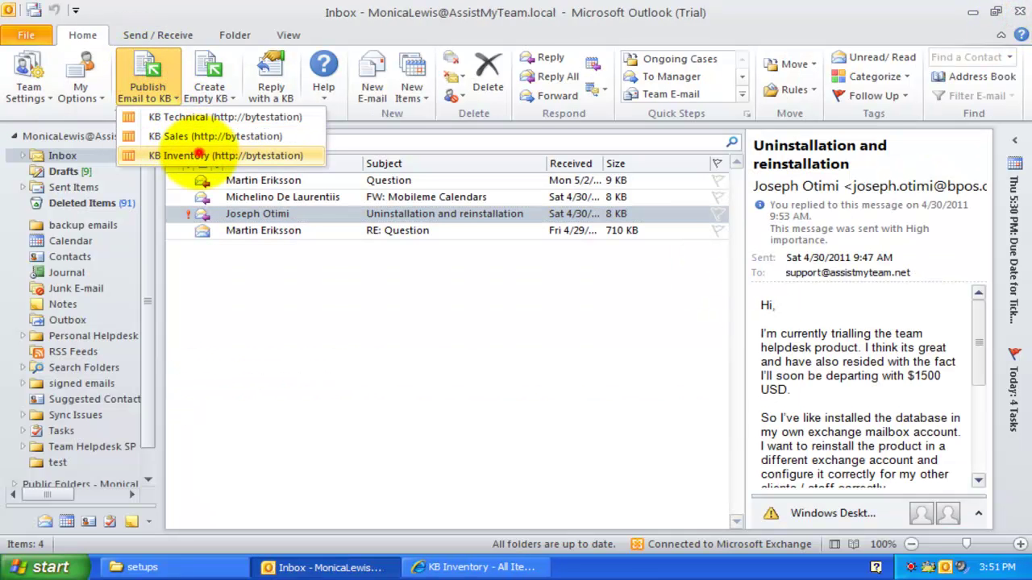
Step: Publish the email to KB Inventory with category Notebooks and type MacBook Pro, then generate the KB
left_click(200, 148)
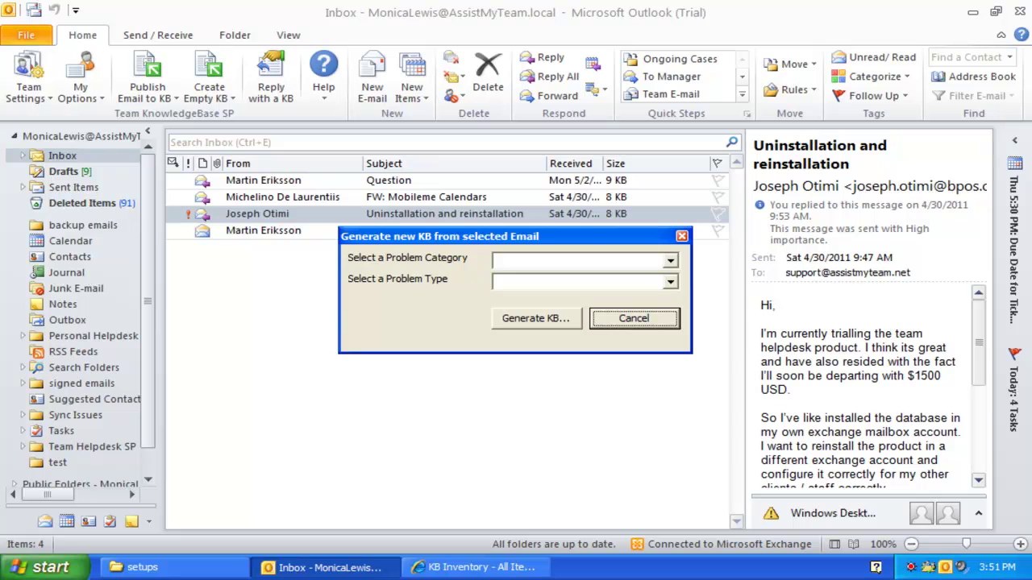
left_click(672, 258)
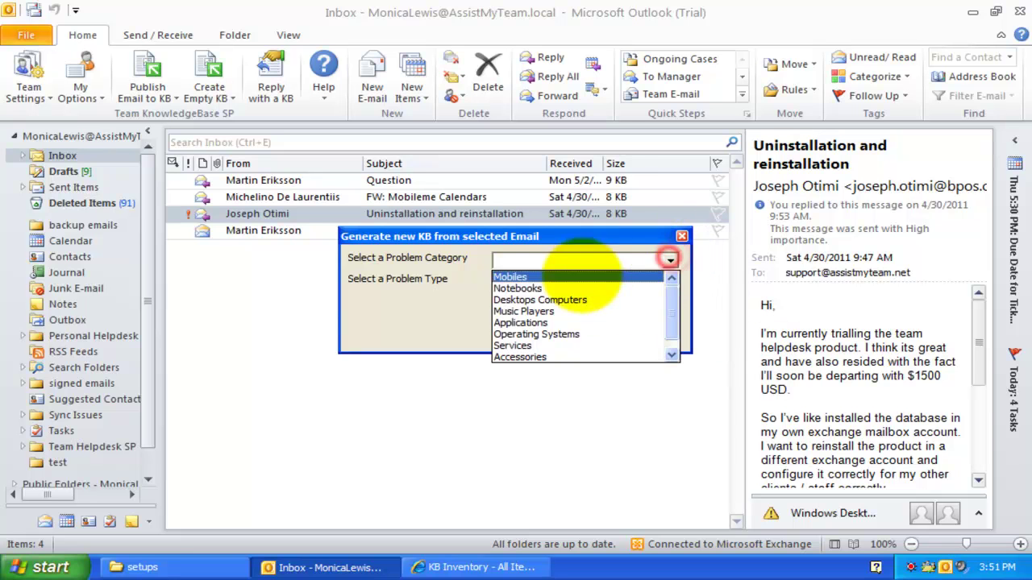
left_click(640, 274)
left_click(668, 281)
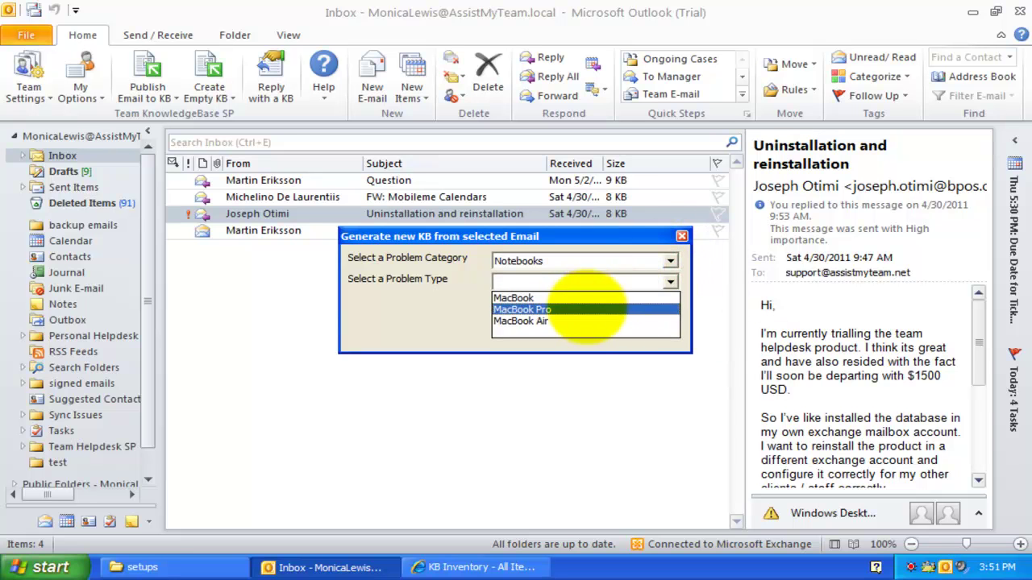
left_click(564, 310)
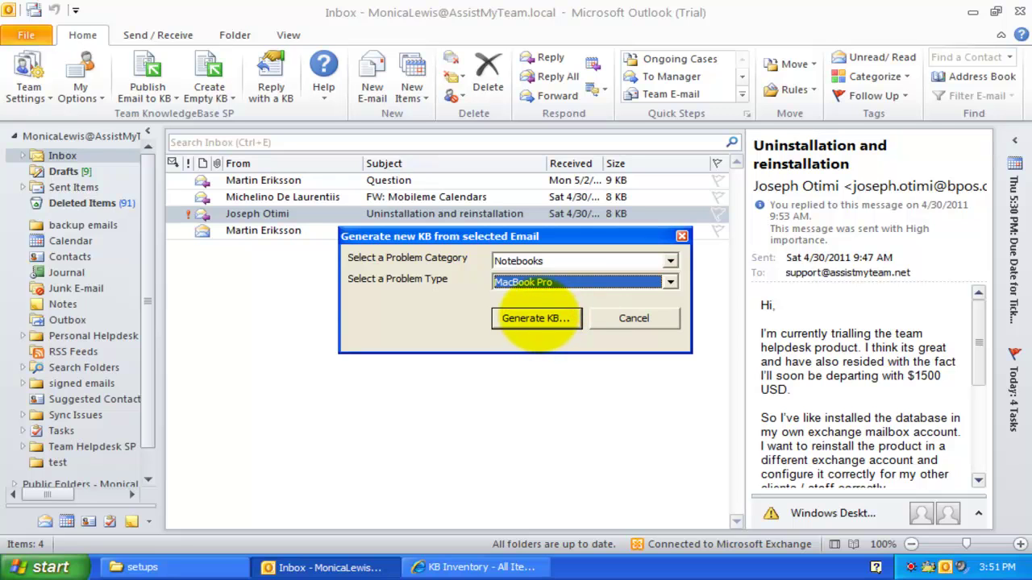
left_click(535, 318)
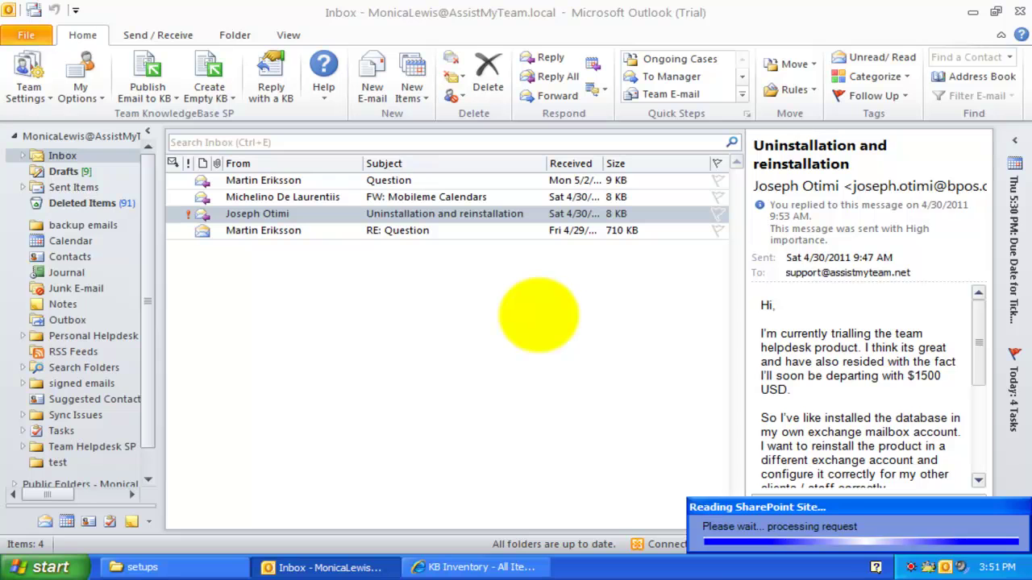
Step: Review the new 'Uninstallation and reinstallation' item in KB Inventory, close it, and return to Outlook
left_click(466, 566)
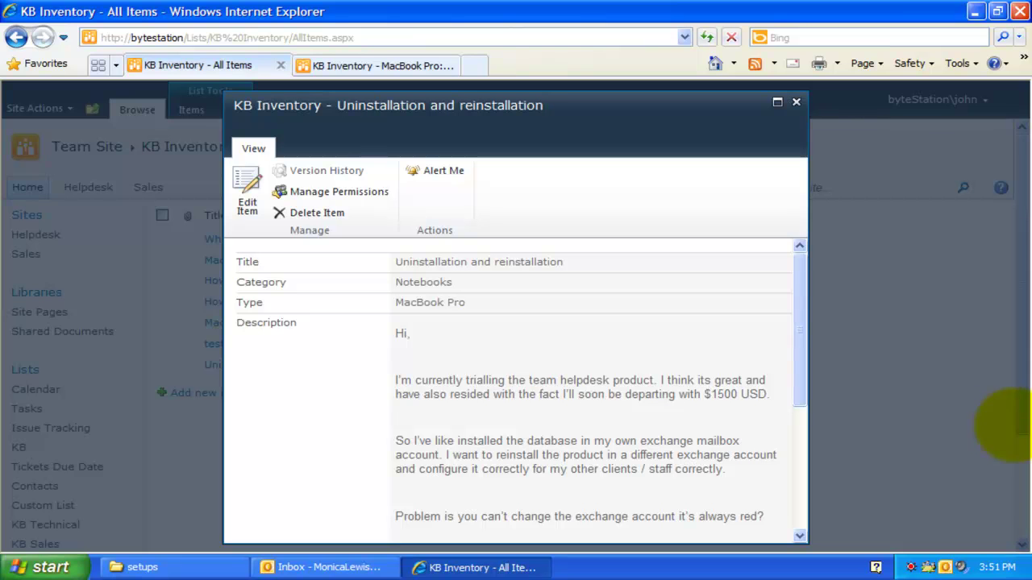
left_click_drag(797, 335, 760, 311)
left_click(588, 380)
left_click_drag(607, 394, 500, 355)
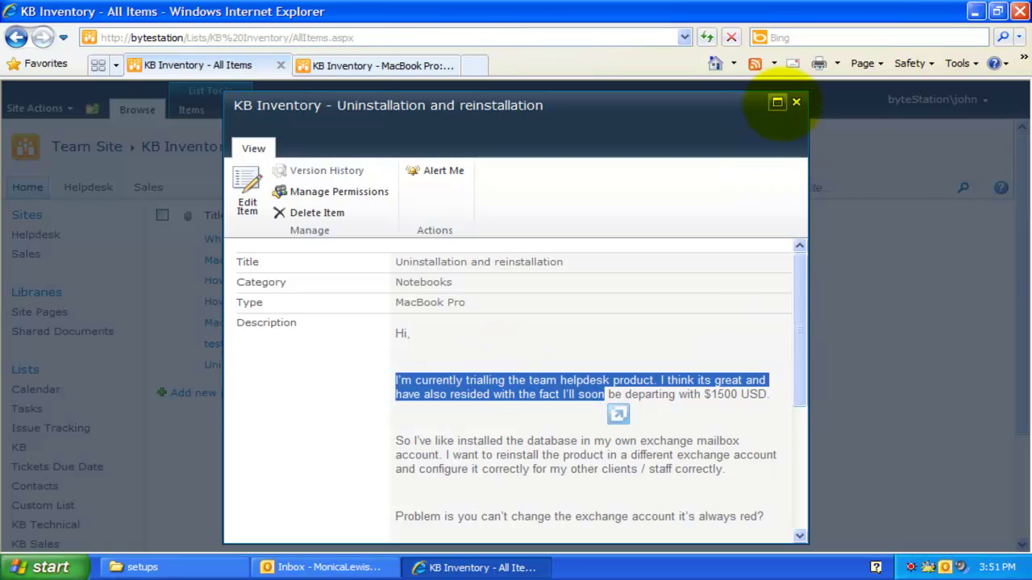
left_click(795, 103)
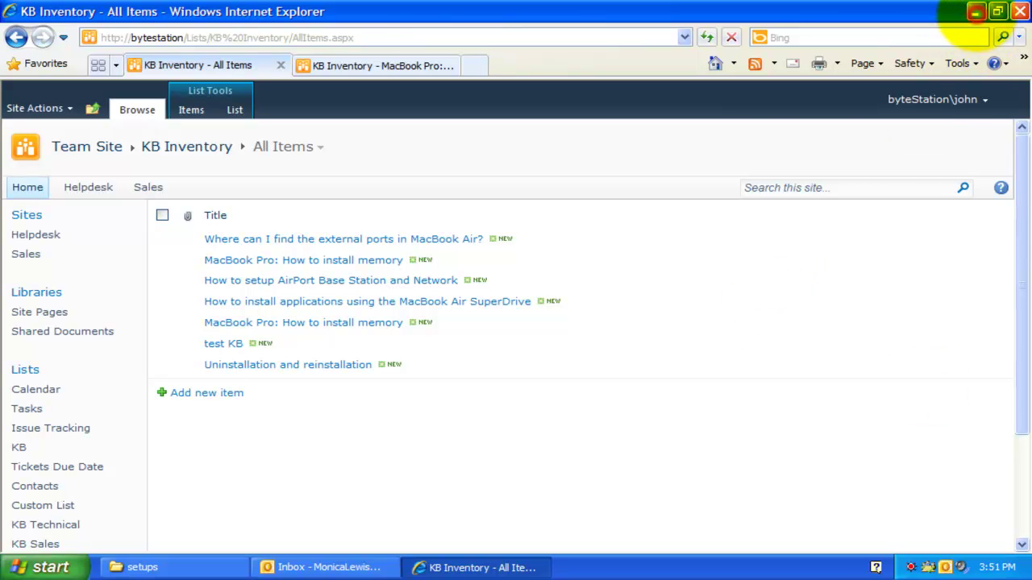
left_click(975, 11)
left_click(518, 251)
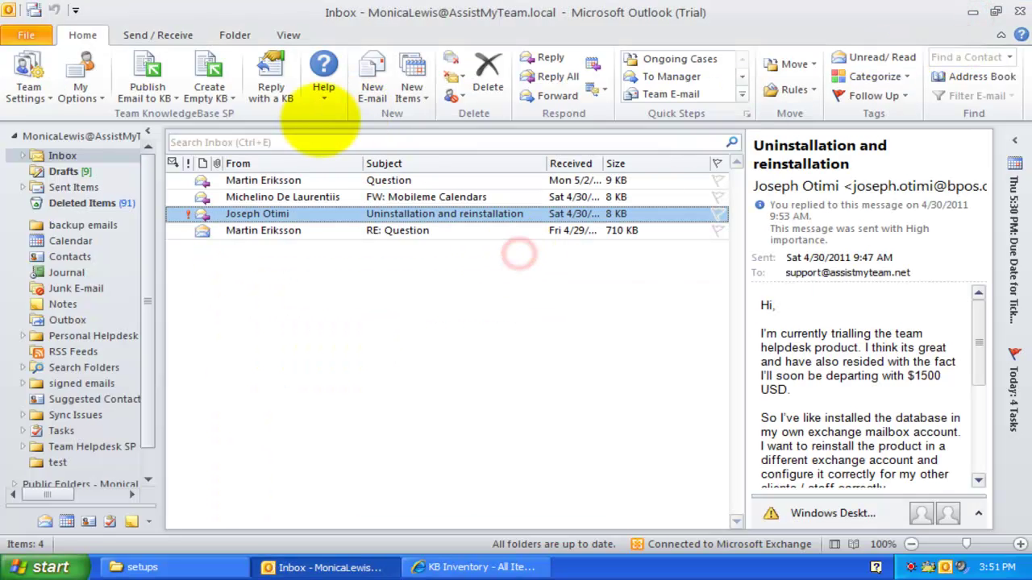
left_click(271, 74)
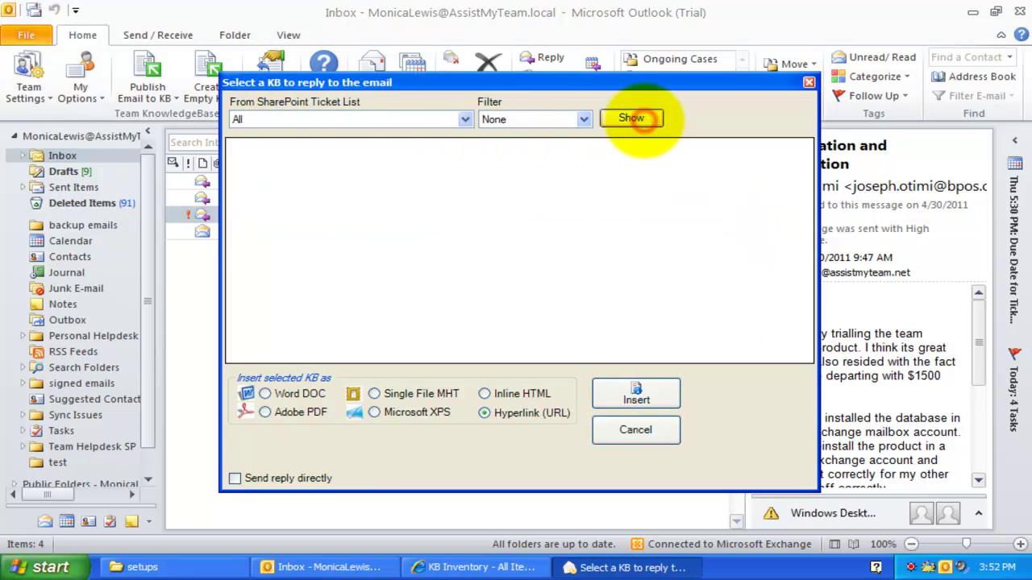
left_click(631, 118)
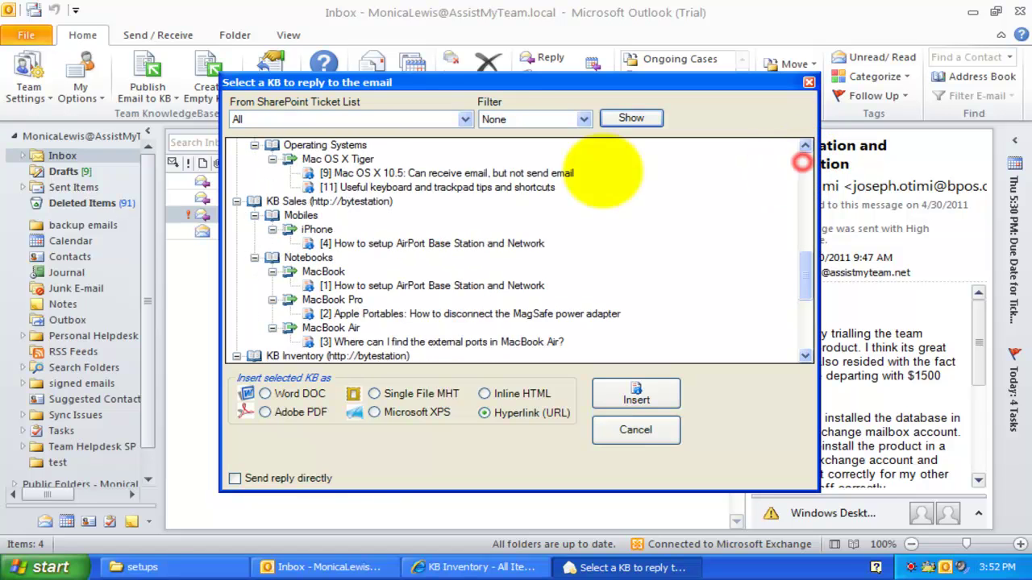
left_click(254, 216)
left_click(253, 229)
left_click(254, 258)
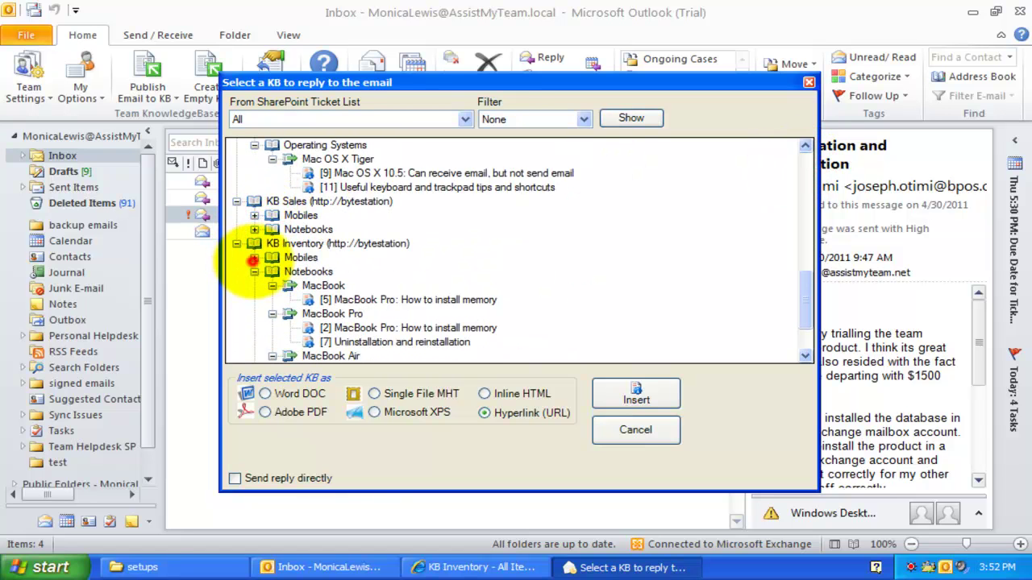
left_click(254, 271)
left_click(236, 239)
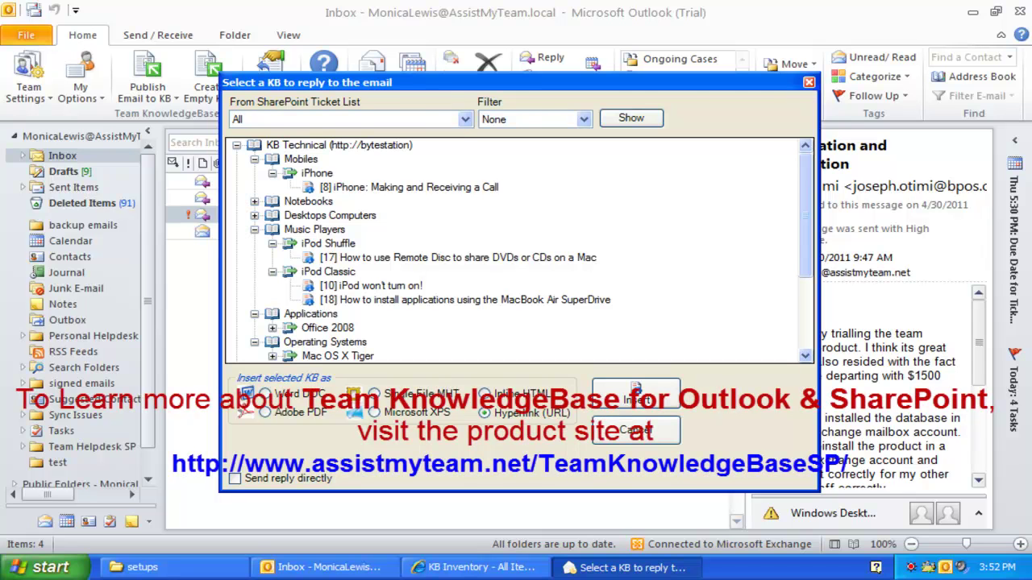
left_click(668, 434)
Step: Open the 27-page TeamKBSPHelp.pdf manual in Adobe Reader via Help > Help Topics
left_click(324, 72)
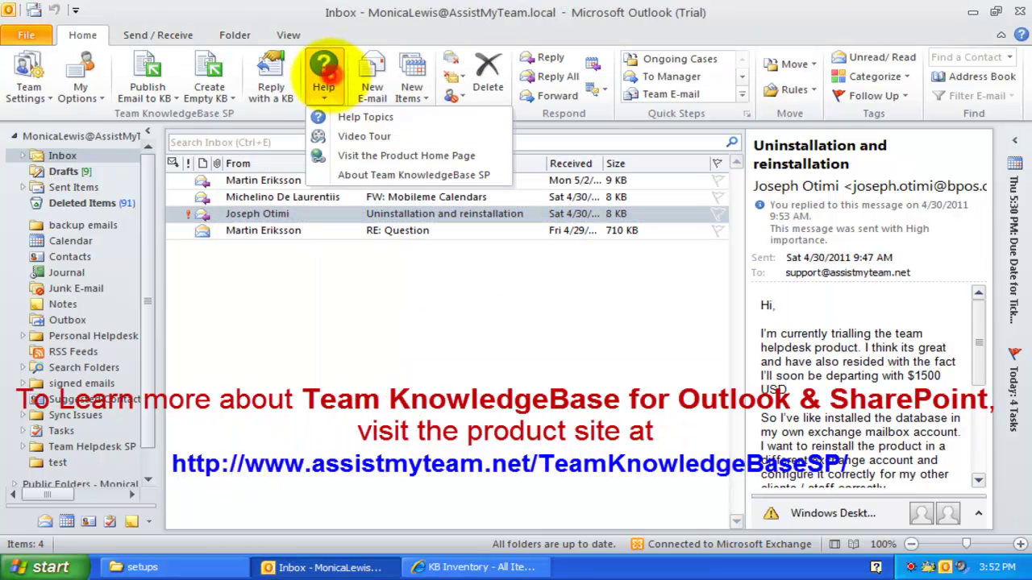
left_click(338, 117)
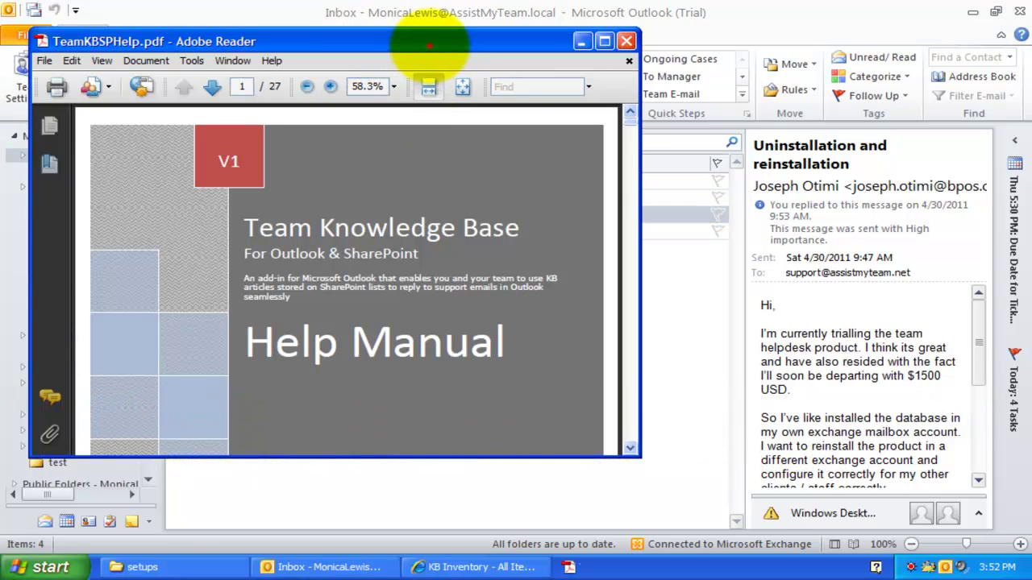
left_click(504, 347)
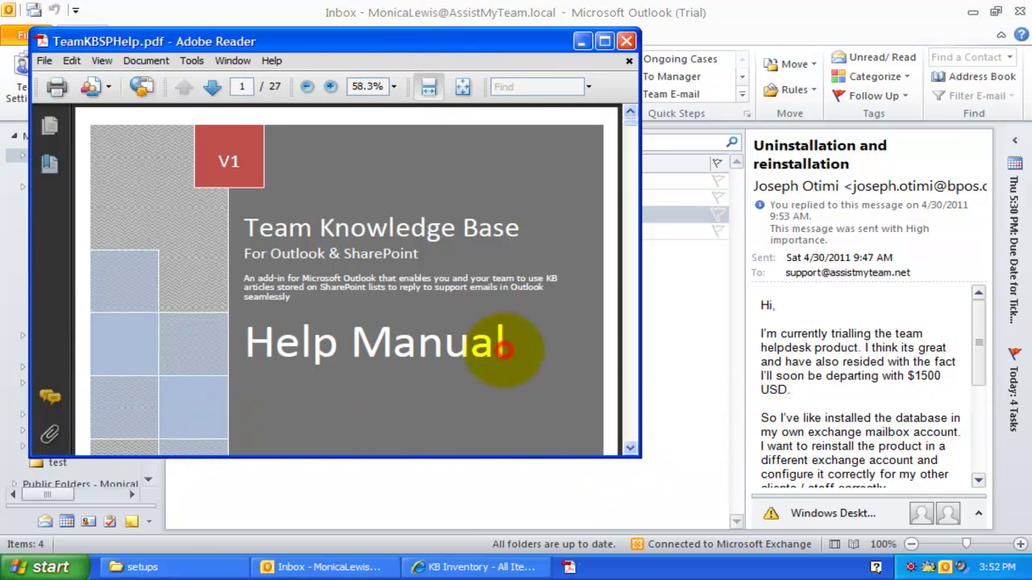